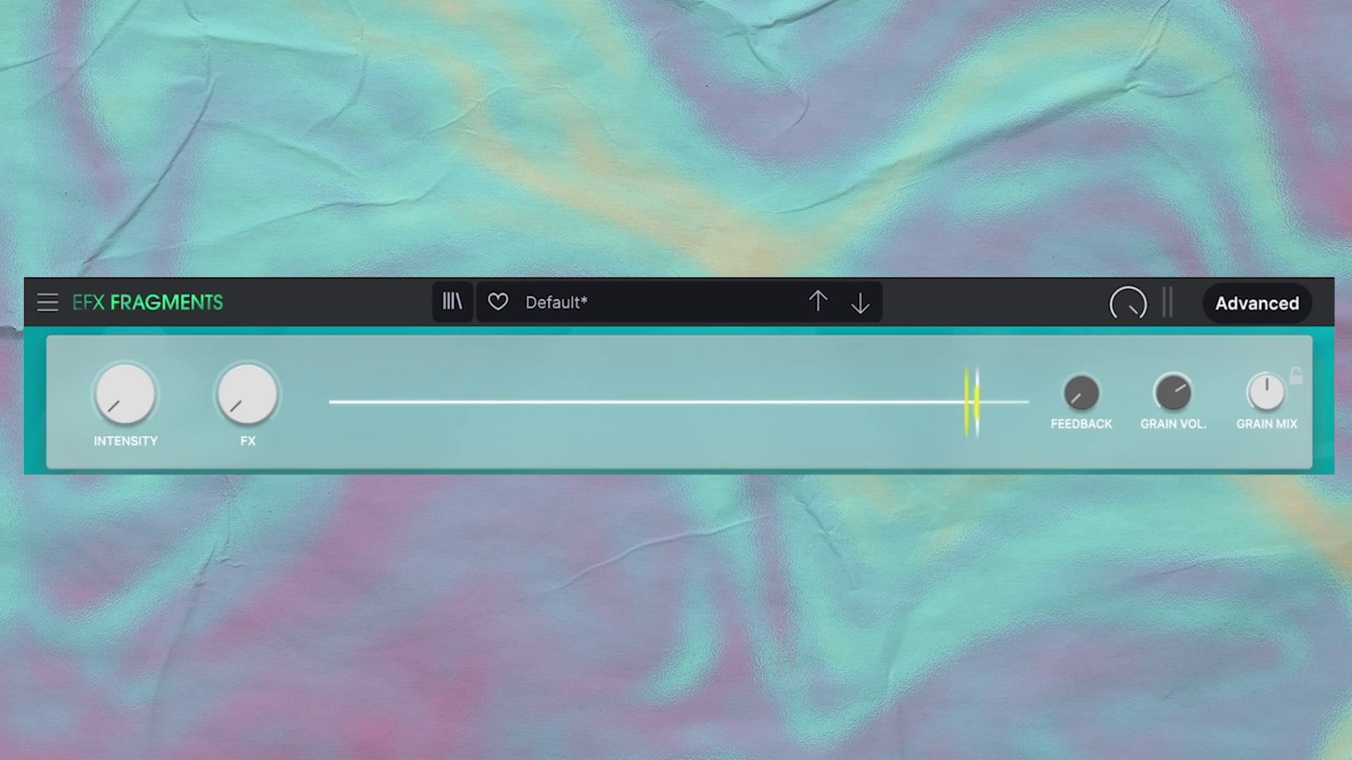
Nudge the Grain Mix knob slightly higher than its previous value.
mouse_move(665, 419)
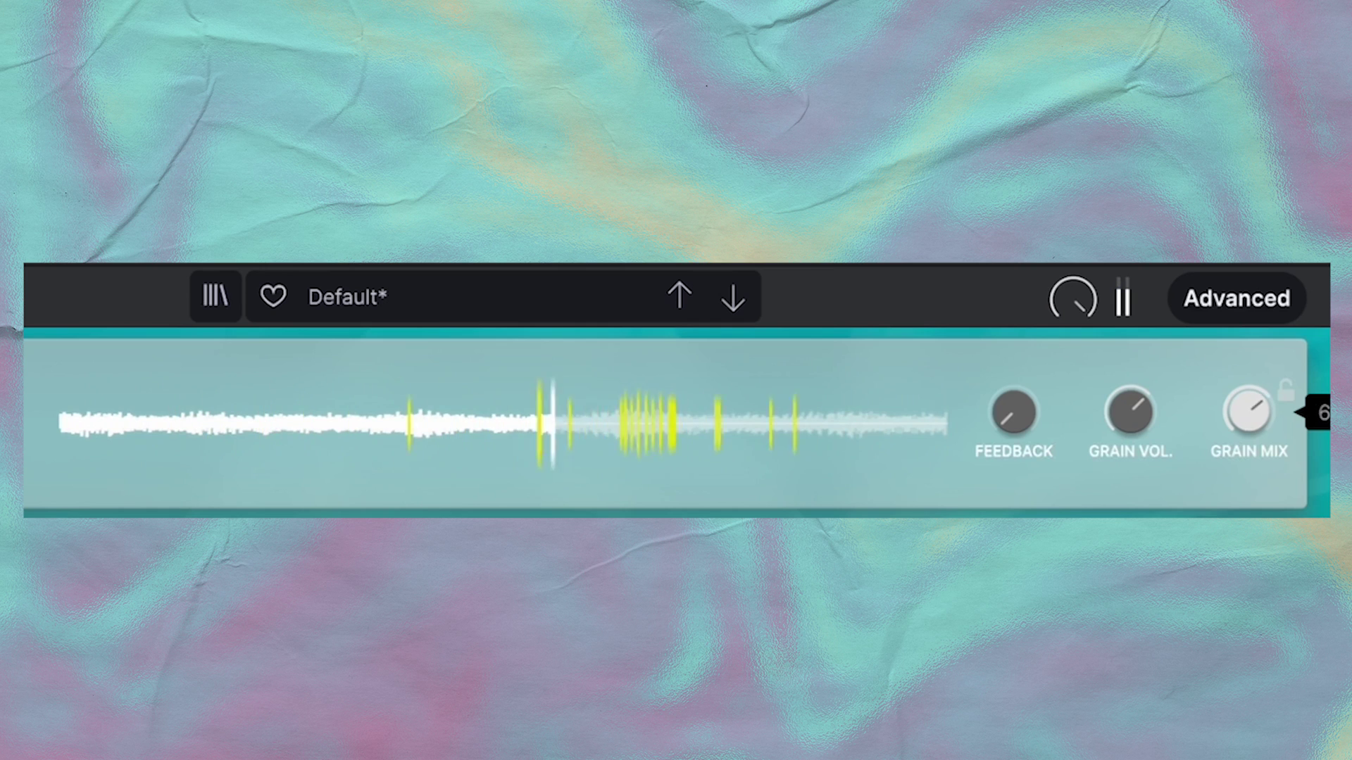
left_click_drag(1249, 412, 1230, 408)
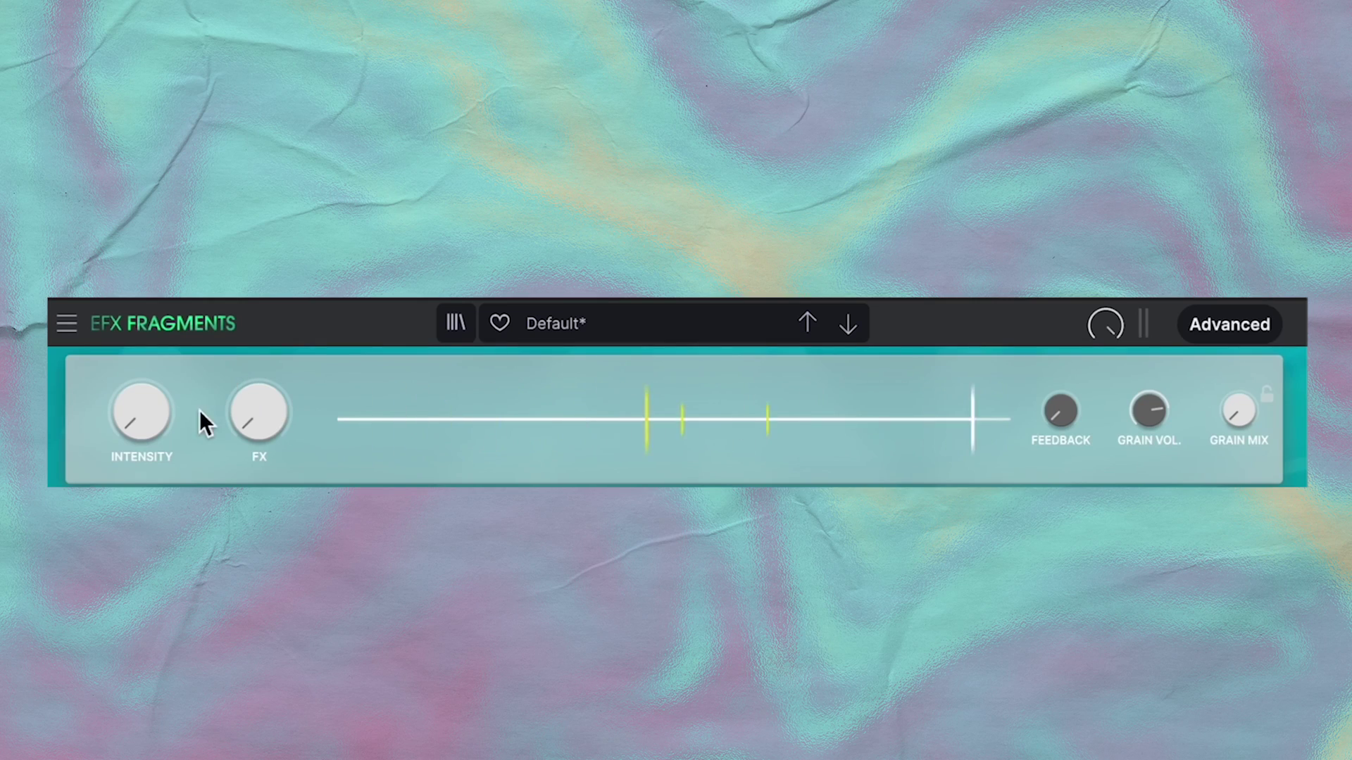
mouse_move(265, 417)
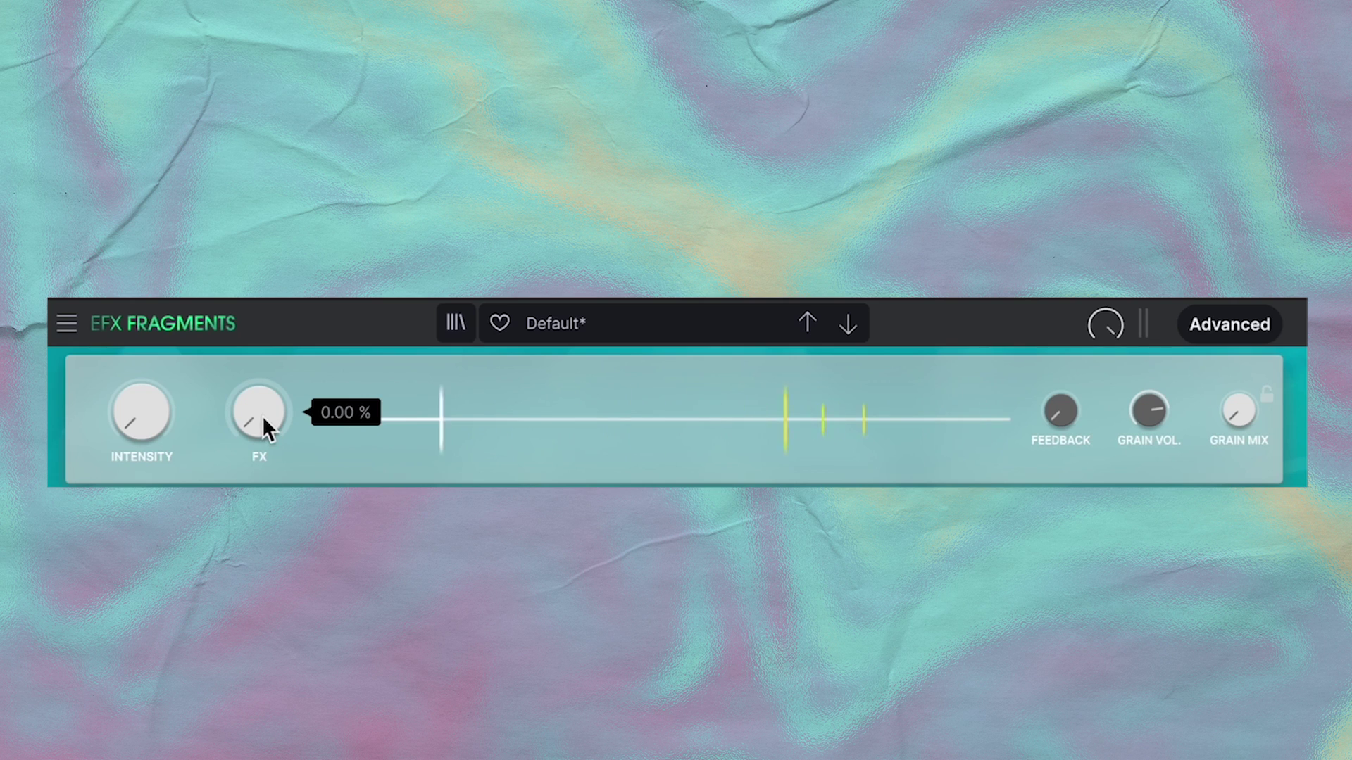
Try 2-bar and 4-bar buffer lengths, then set the buffer length back to 1 bar.
left_click(403, 373)
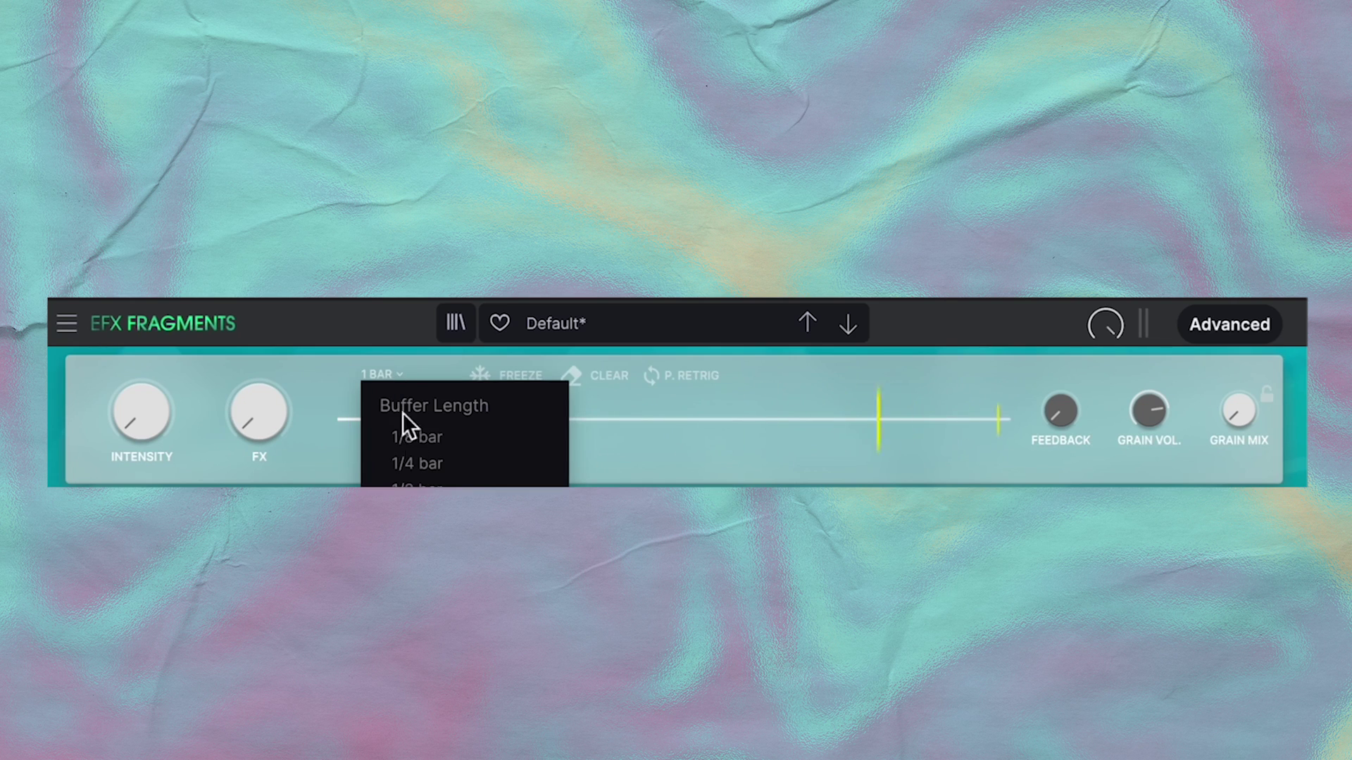
left_click(408, 543)
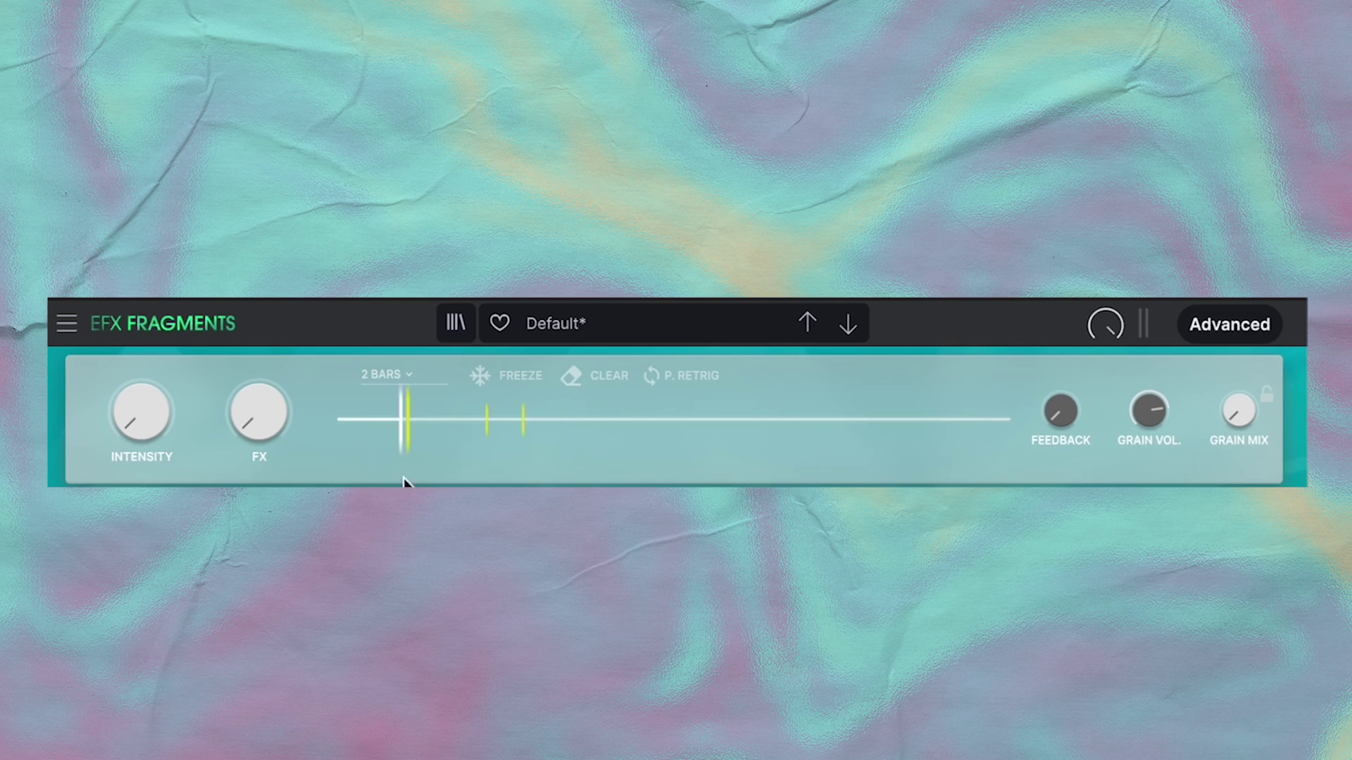
left_click(410, 374)
left_click(408, 569)
left_click(400, 376)
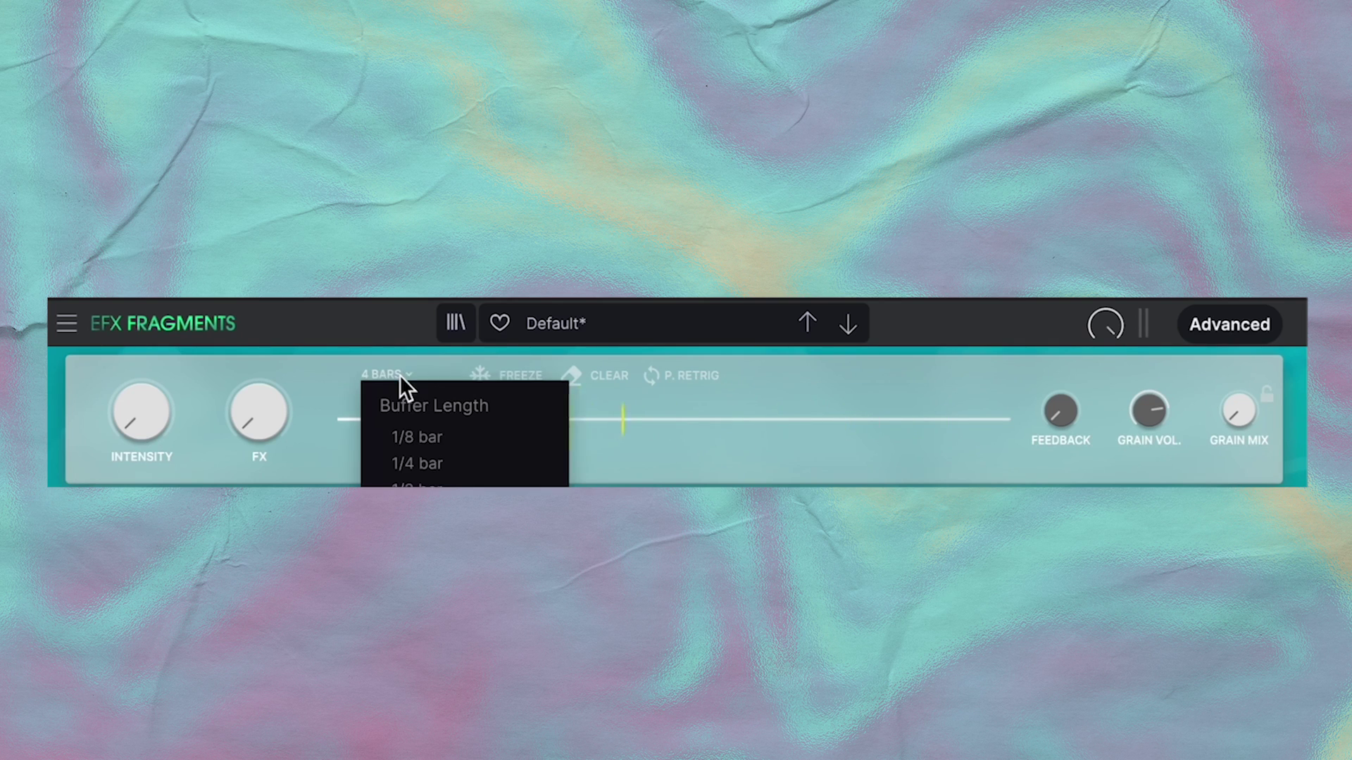
left_click(405, 516)
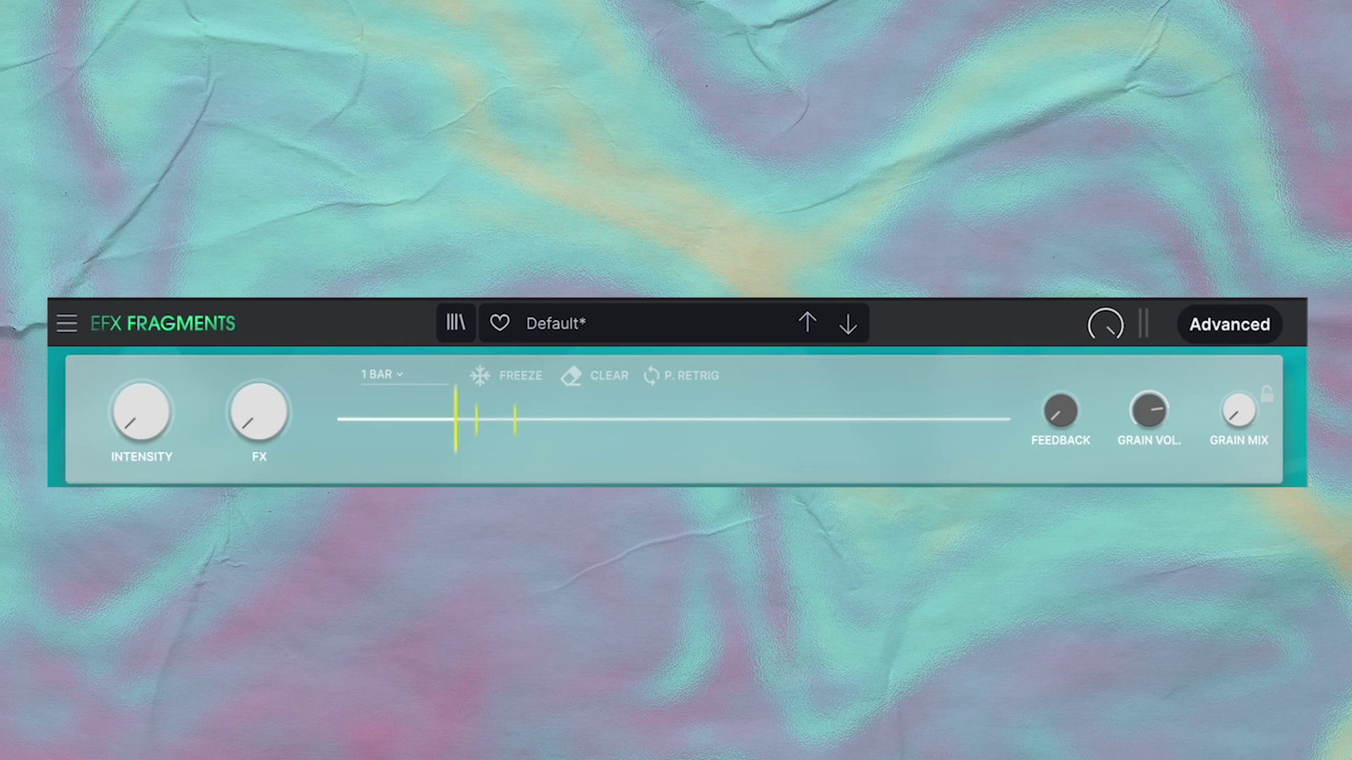
Turn on Freeze, then clear the frozen audio from the buffer.
left_click(507, 374)
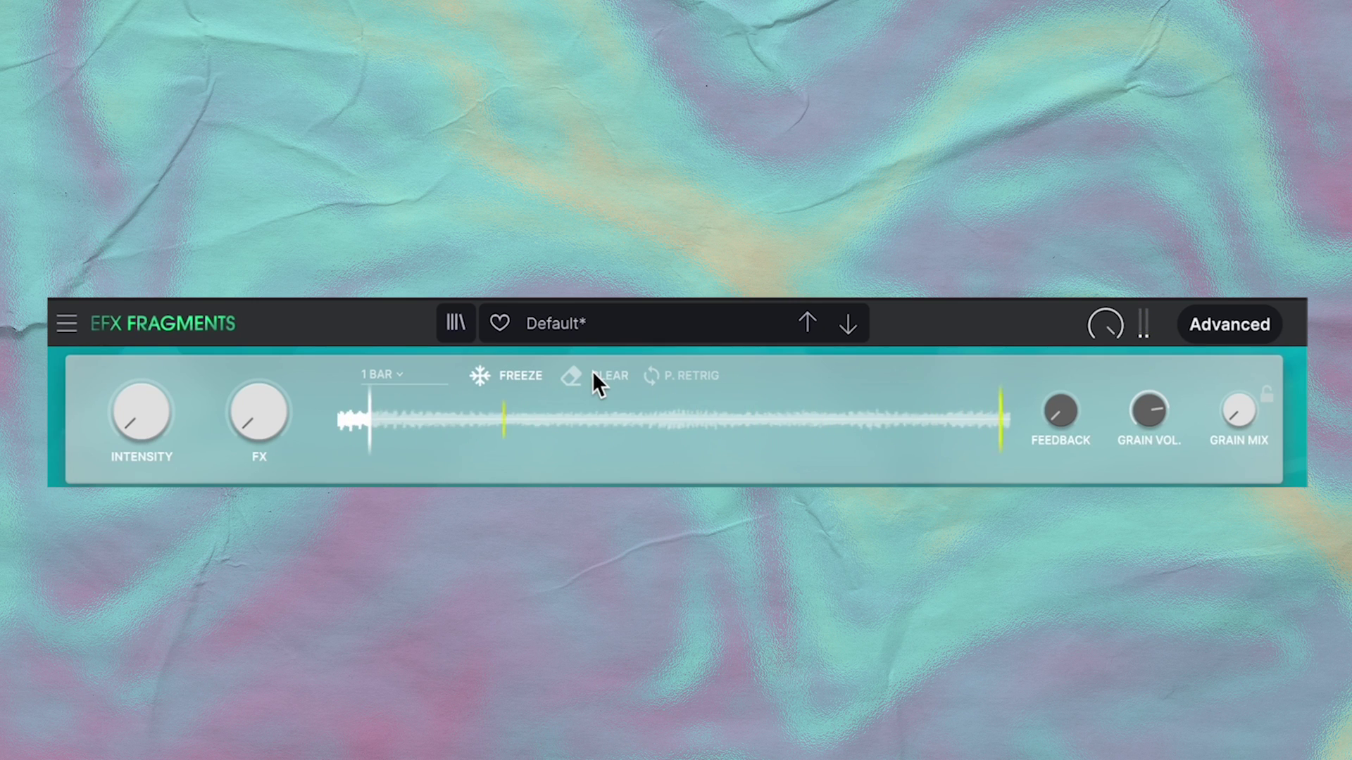
left_click(593, 373)
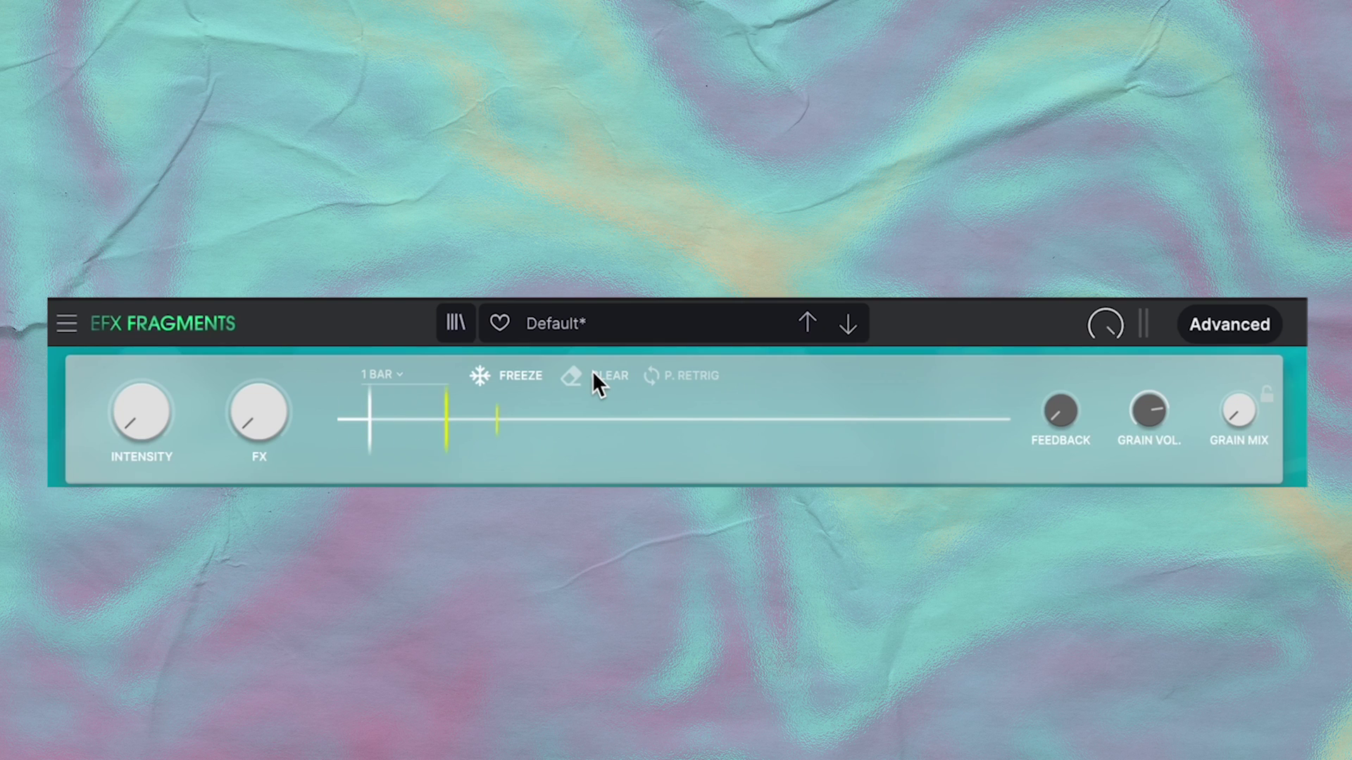
mouse_move(1054, 407)
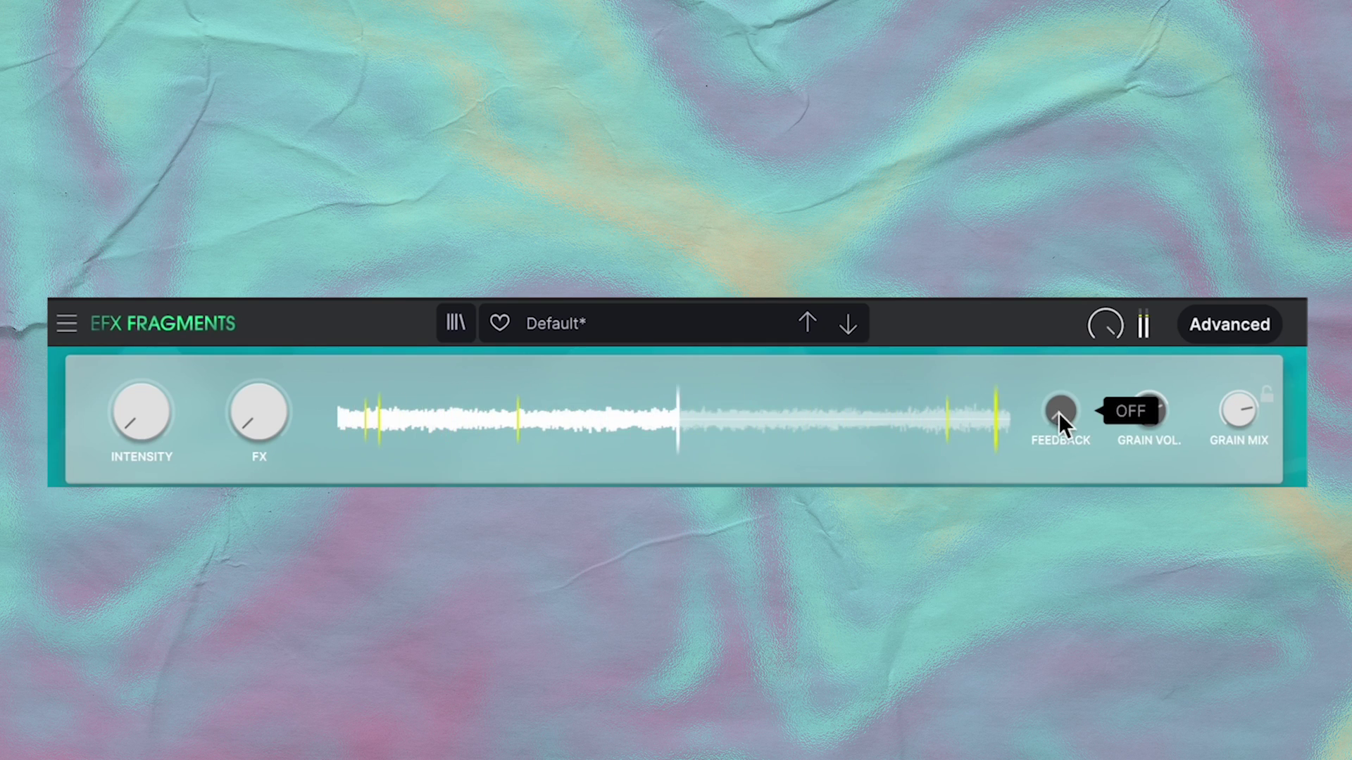
Raise Feedback from OFF to about -25 dB and set Grain Vol. to -23.0 dB.
left_click_drag(1058, 413, 1058, 360)
mouse_move(1147, 423)
left_mouse_down()
mouse_move(1147, 402)
mouse_move(1147, 437)
mouse_move(1147, 416)
left_mouse_up()
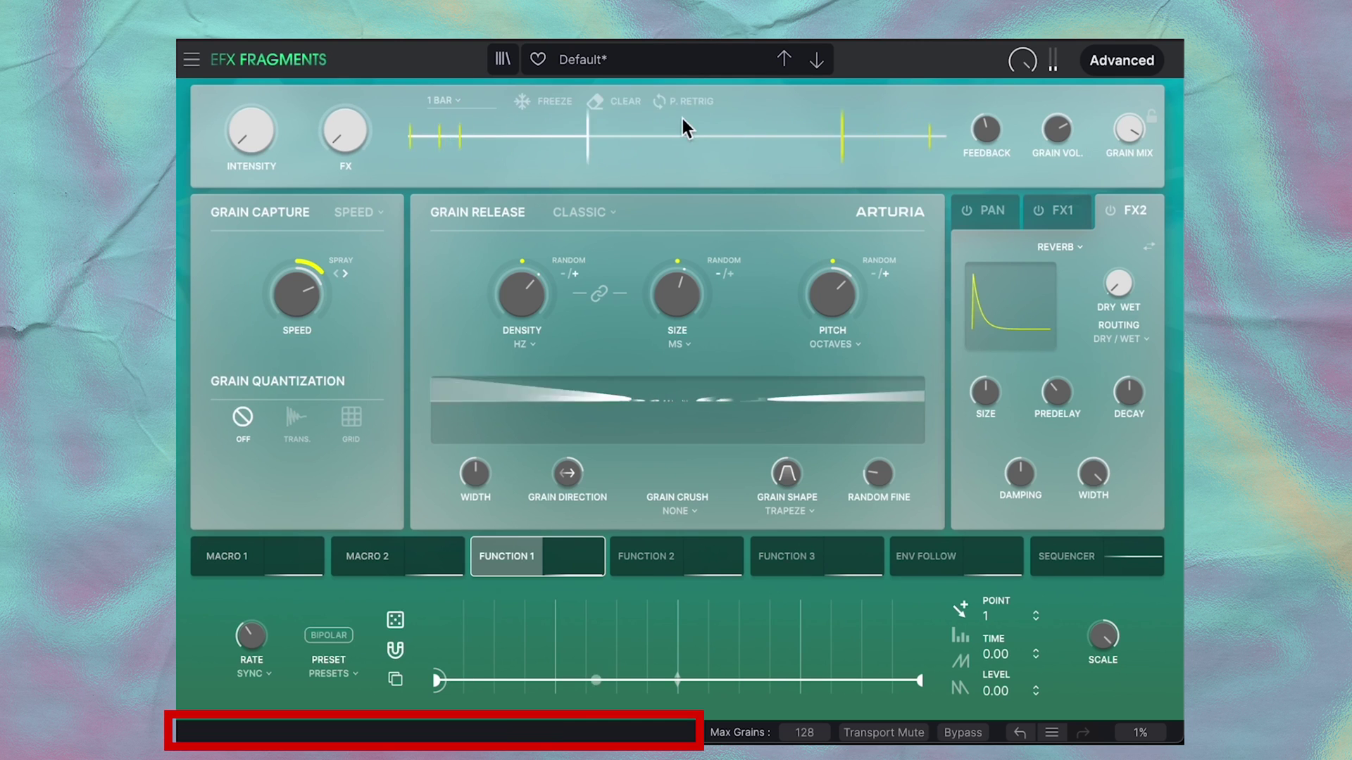
Expand the Advanced editor to reveal the Grain Capture, Grain Release, effects and modulation sections.
mouse_move(988, 127)
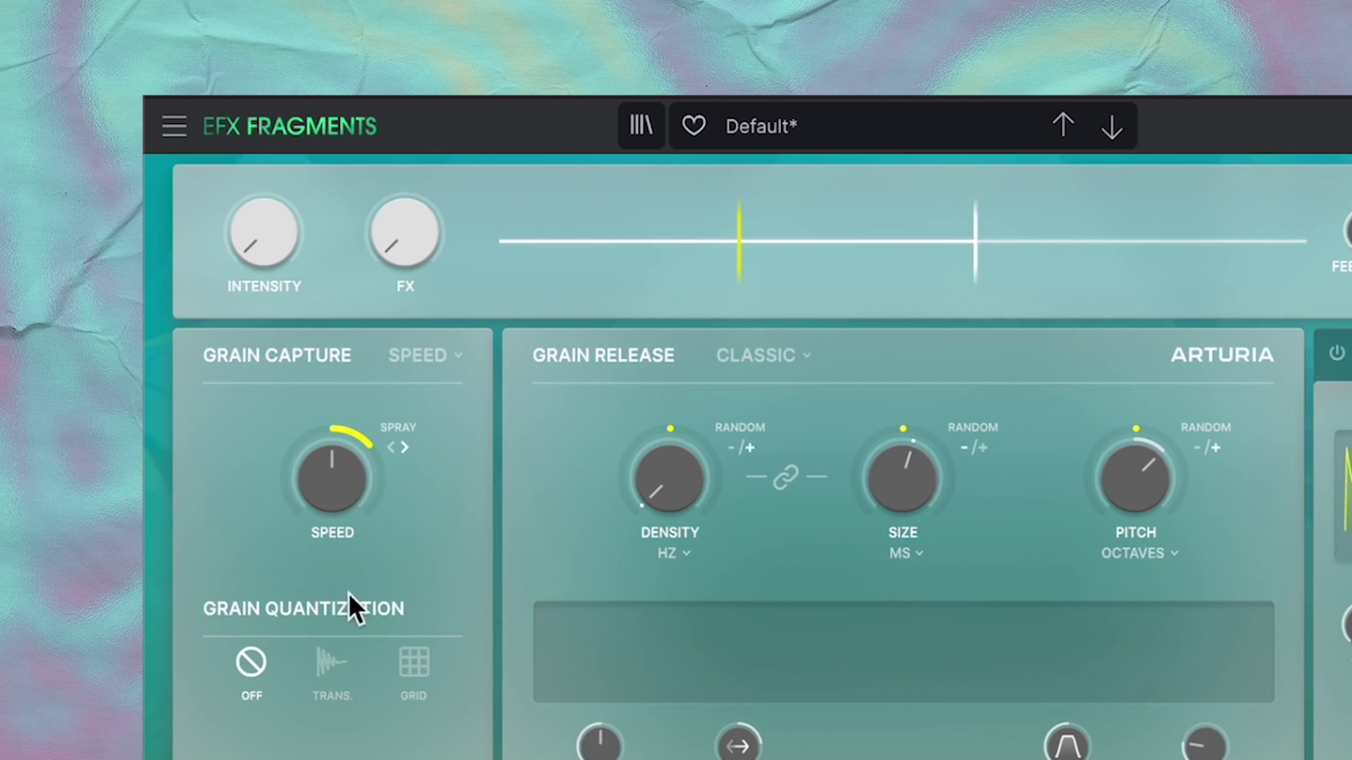
left_click(416, 354)
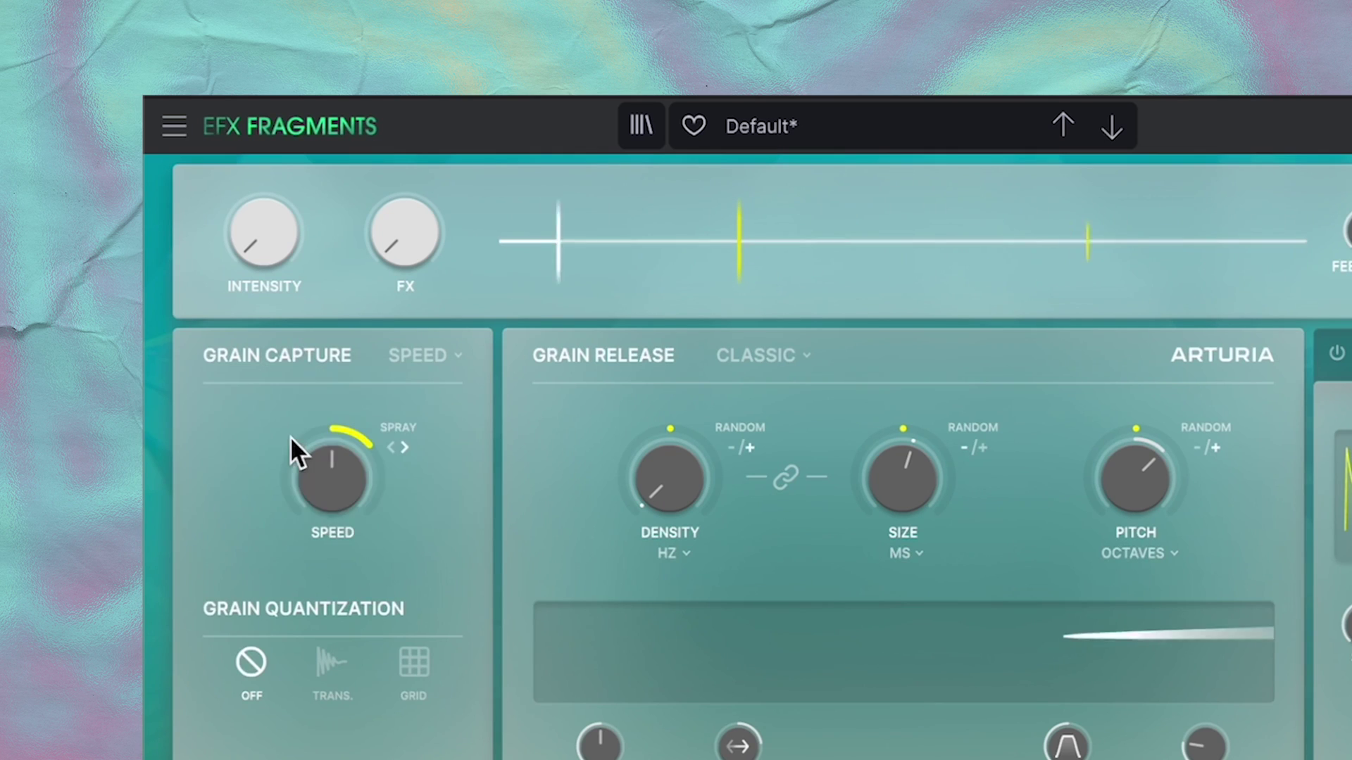
Raise Grain Capture Speed to 1.00 x, then reverse it down to -2.00 x.
mouse_move(326, 496)
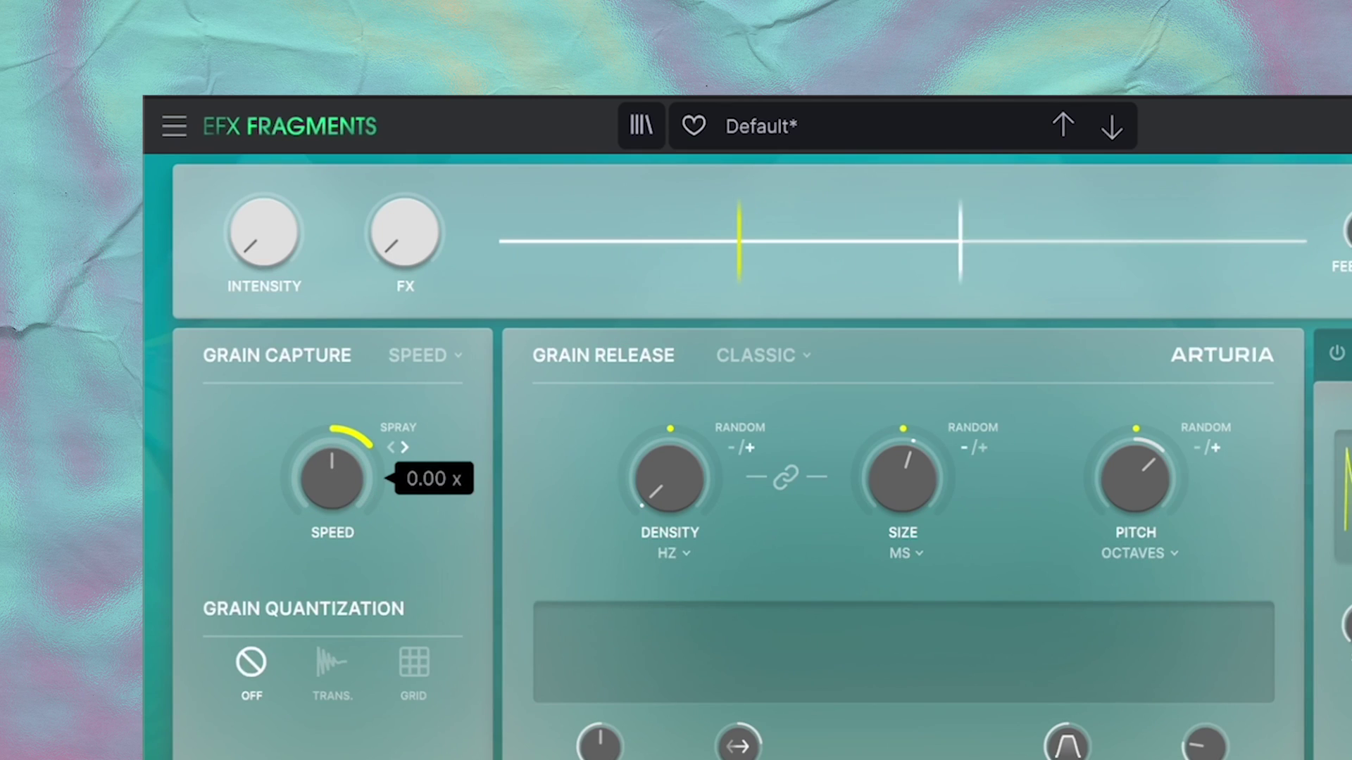
left_click_drag(334, 483, 334, 455)
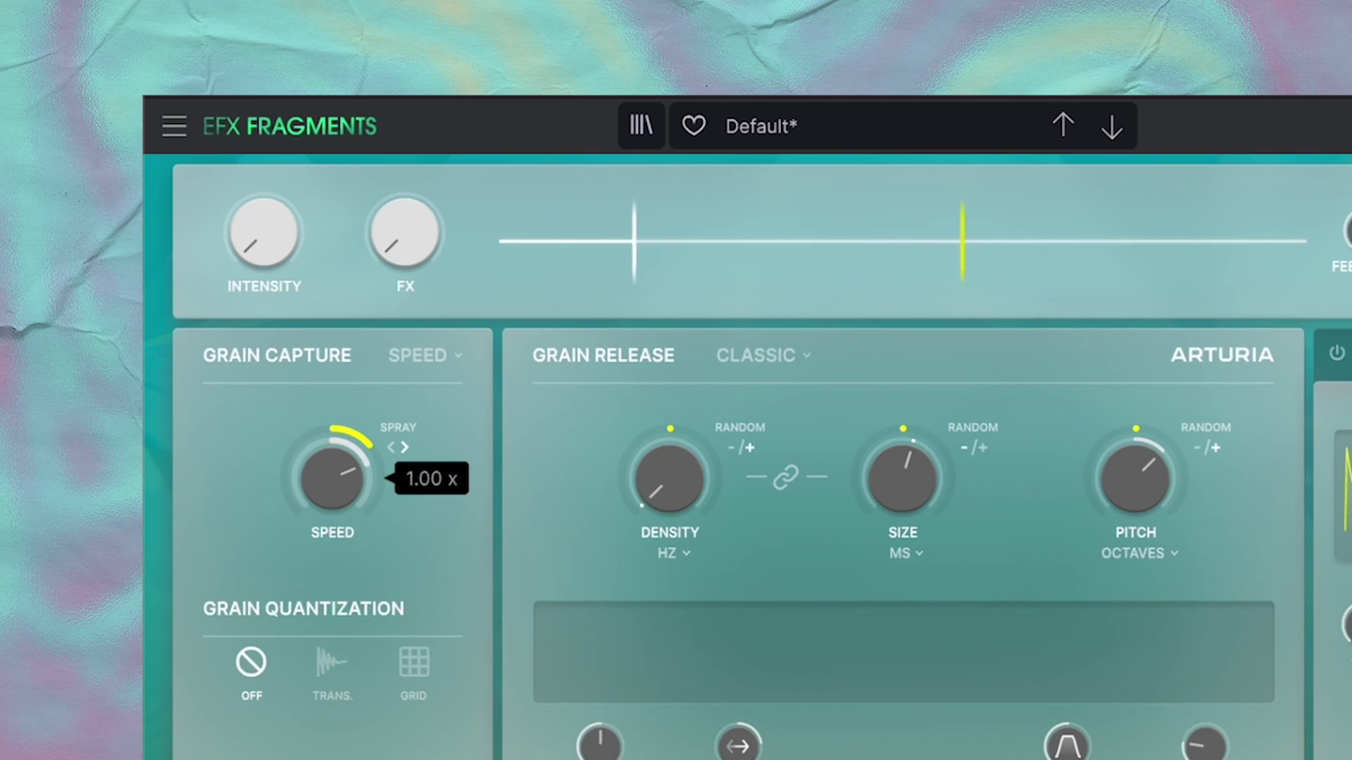
left_click(344, 487)
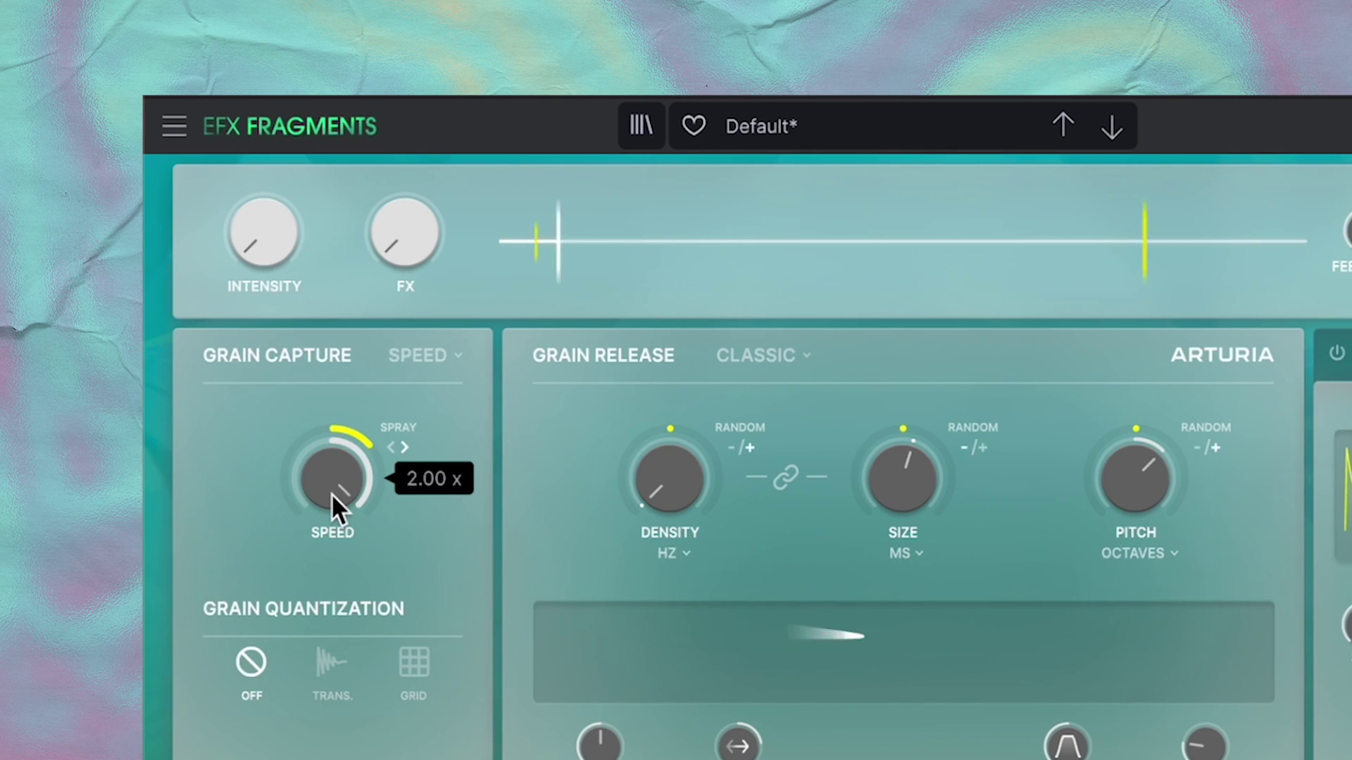
left_click_drag(332, 479, 332, 528)
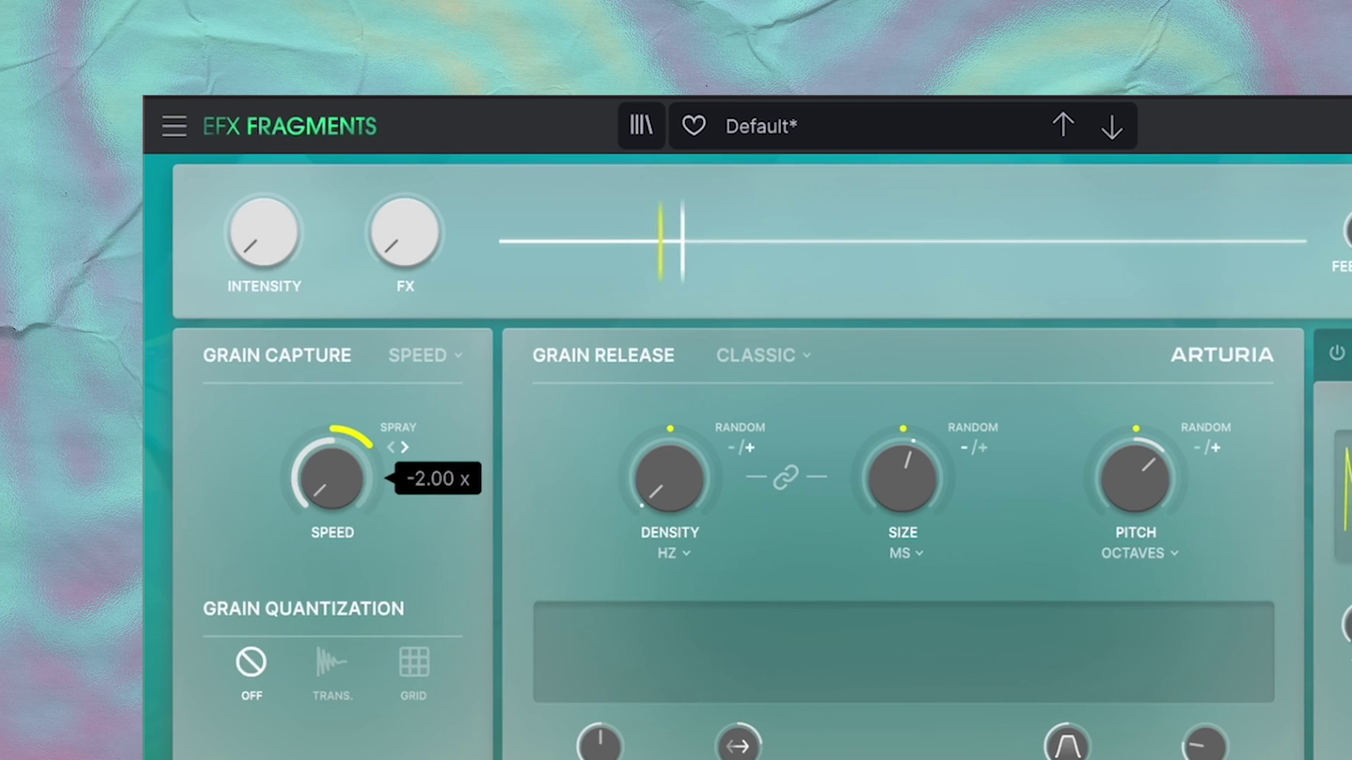
Switch Grain Capture to Offset mode and lower the offset to 524 ms.
left_click(414, 356)
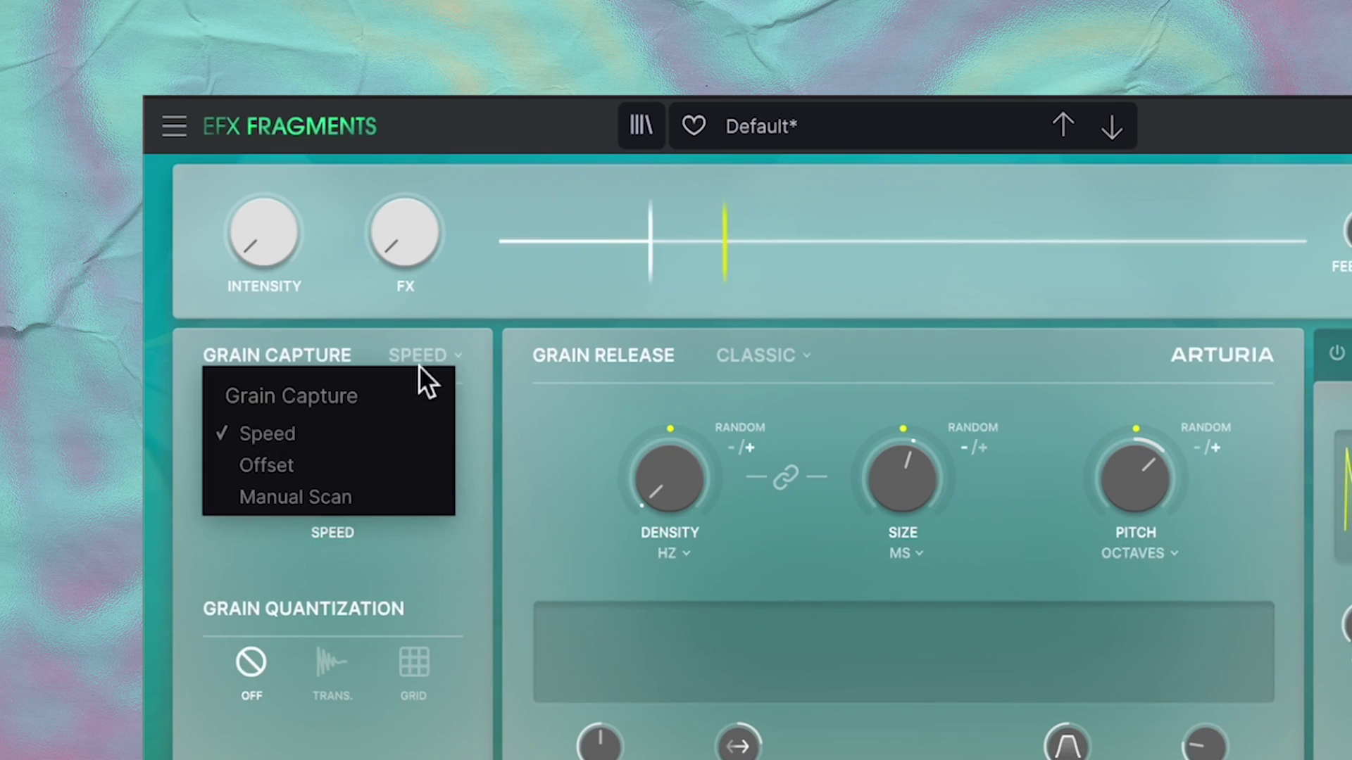
left_click(338, 464)
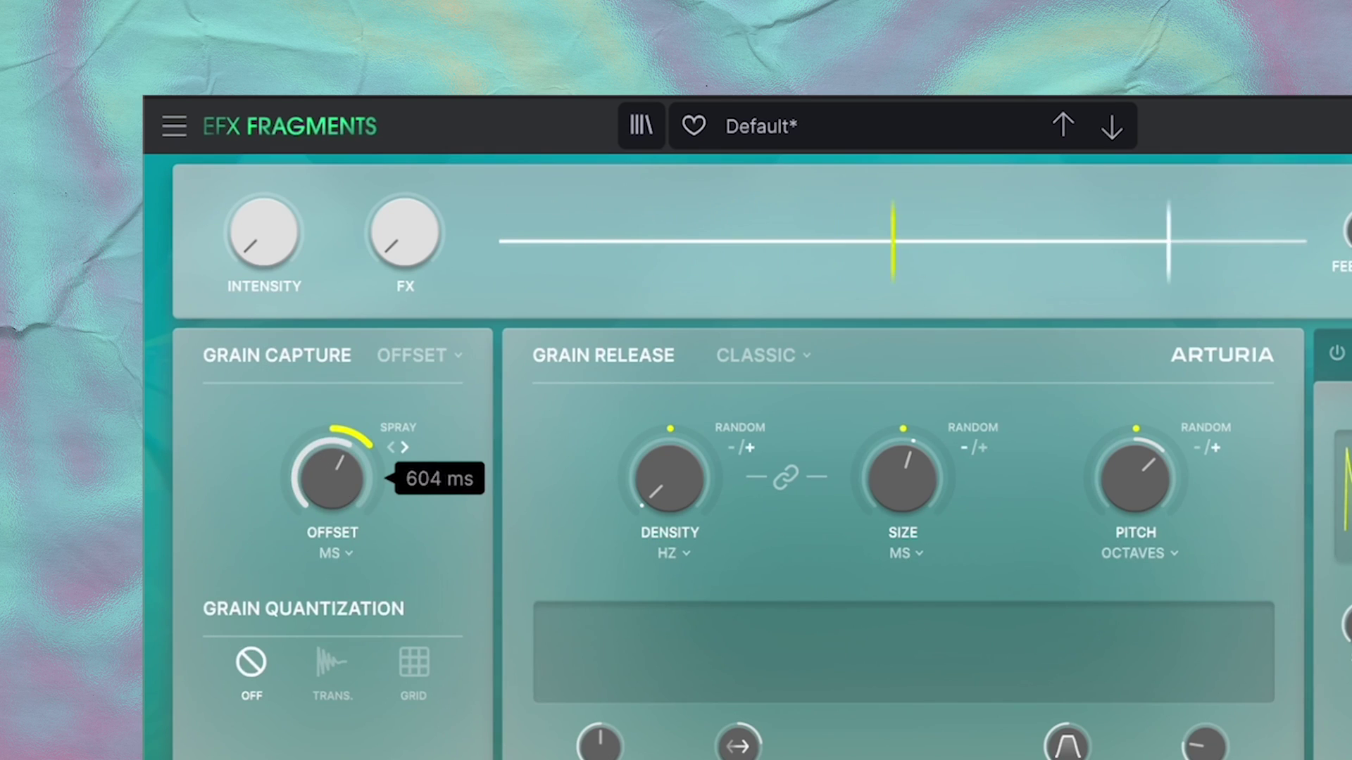
left_click_drag(333, 478, 332, 493)
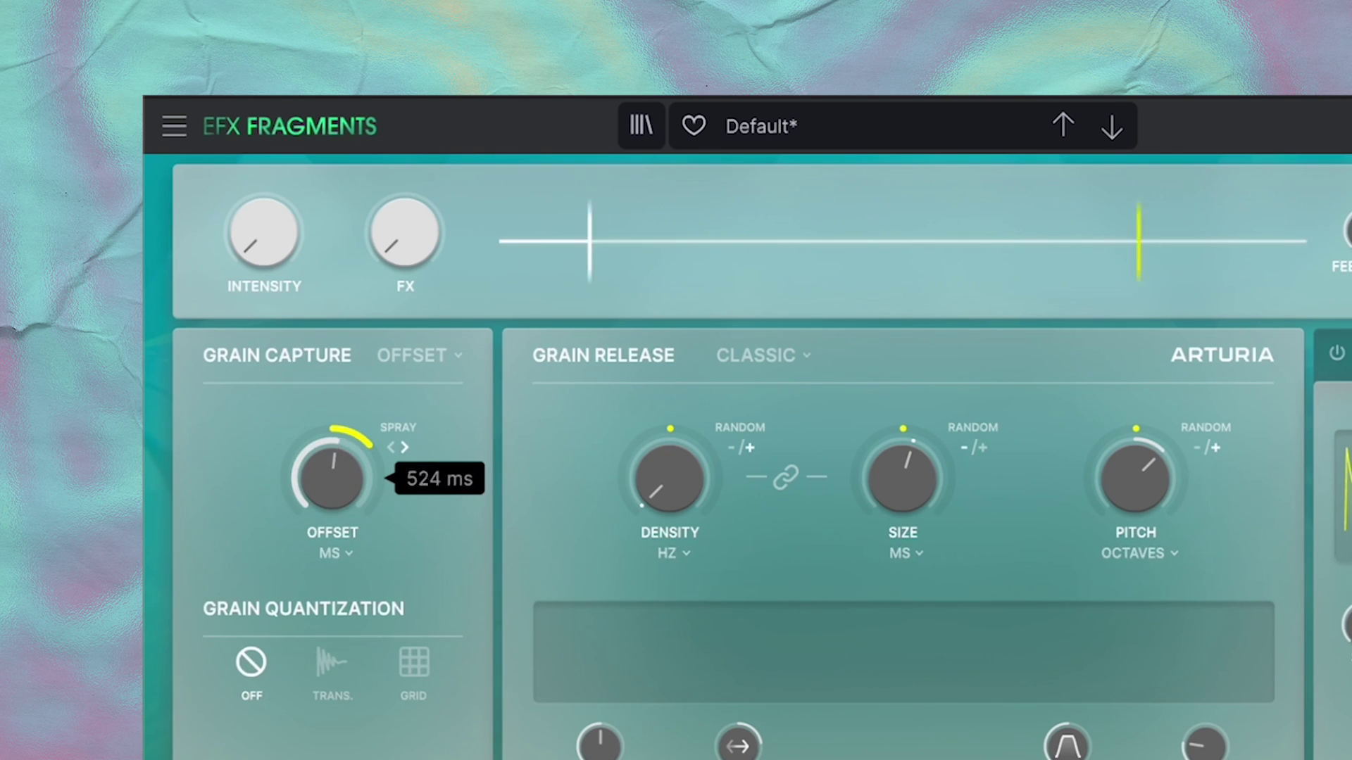
Switch Grain Capture to Manual Scan and set Manual Position to about 0.38.
left_click(412, 357)
left_click(355, 498)
left_click_drag(344, 501, 344, 477)
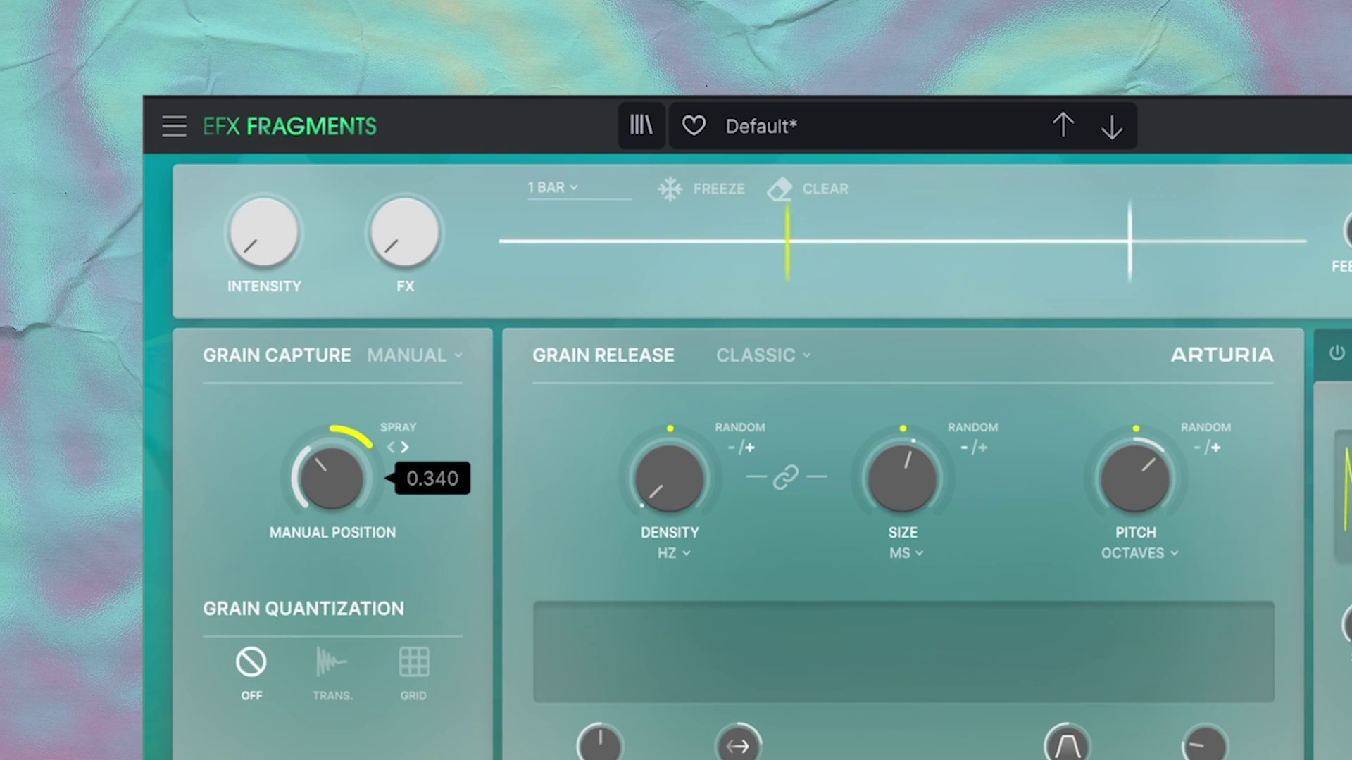
left_click_drag(331, 479, 331, 476)
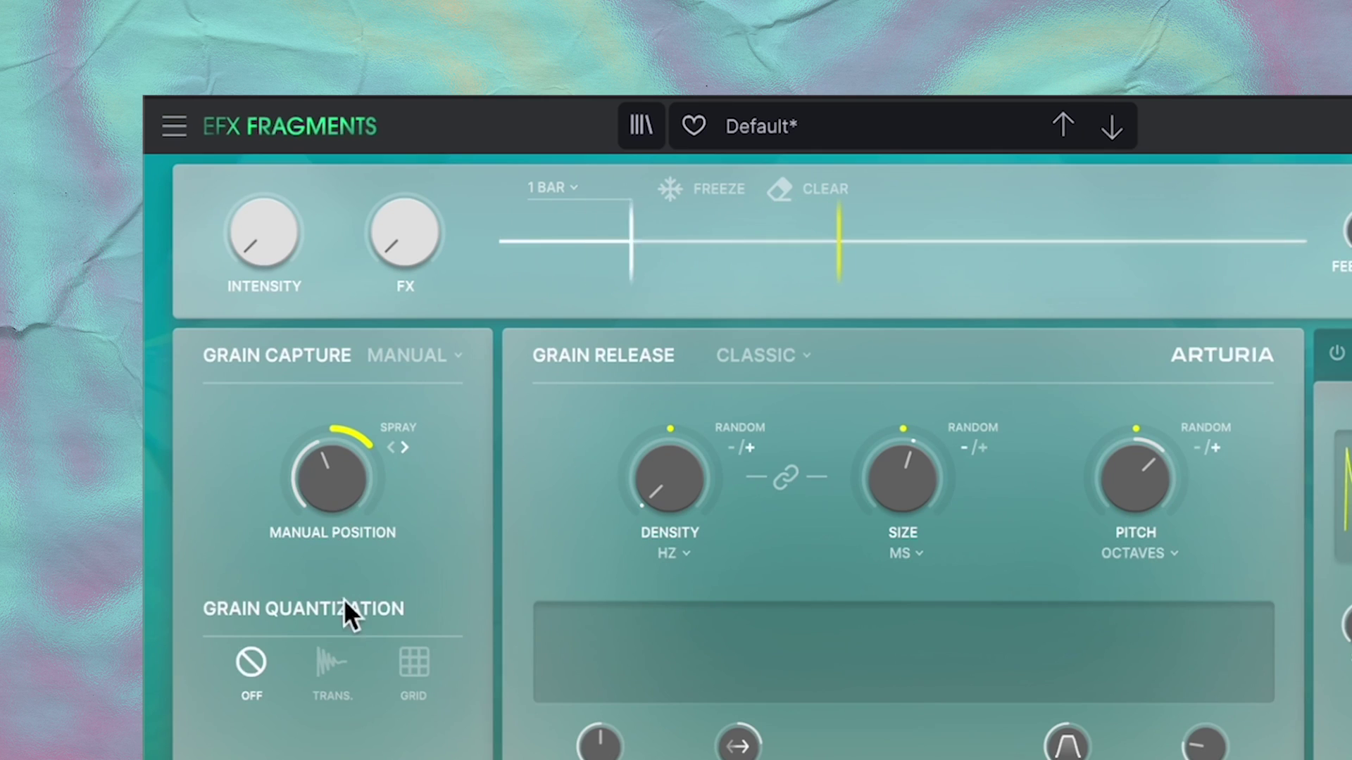
Set Manual Position back to about 0.35 and increase its random spray past +18.3%.
scroll(343, 496, "up", 5)
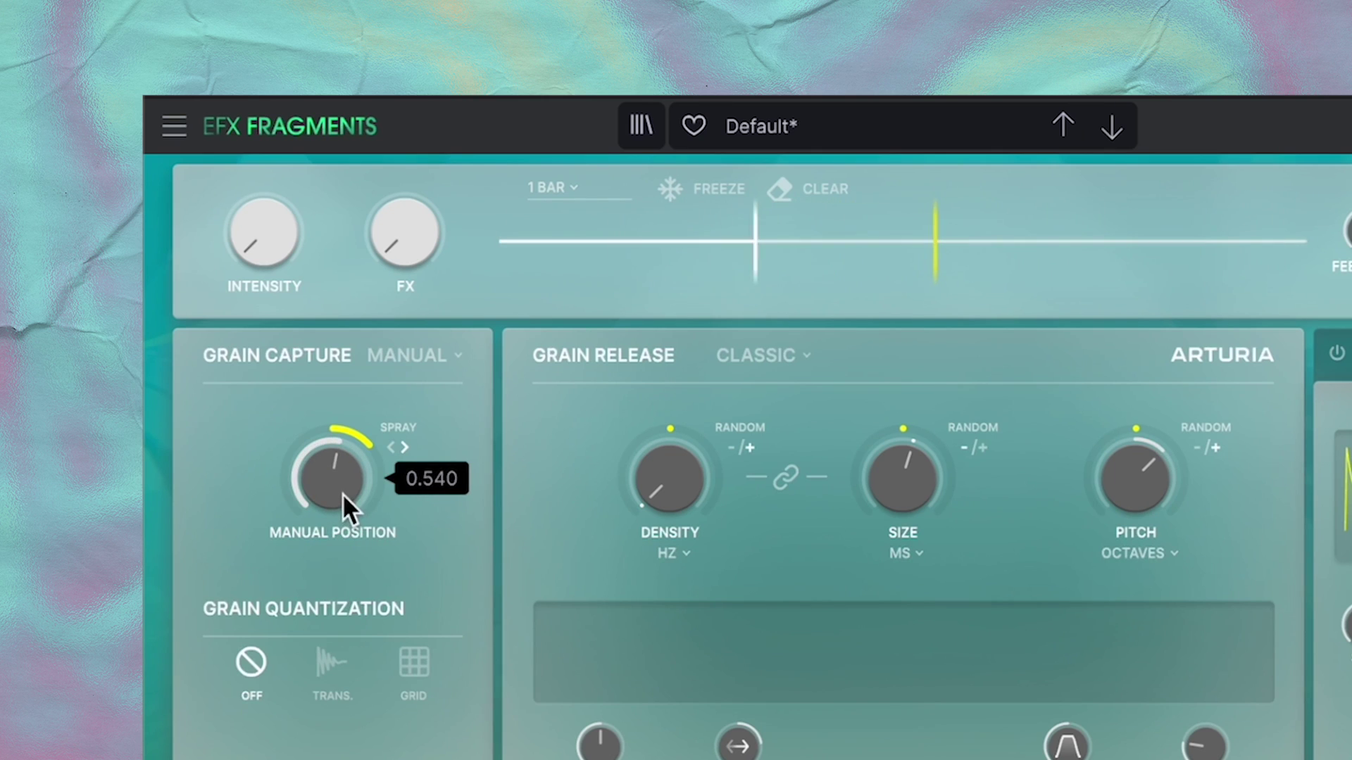
left_click_drag(342, 493, 342, 507)
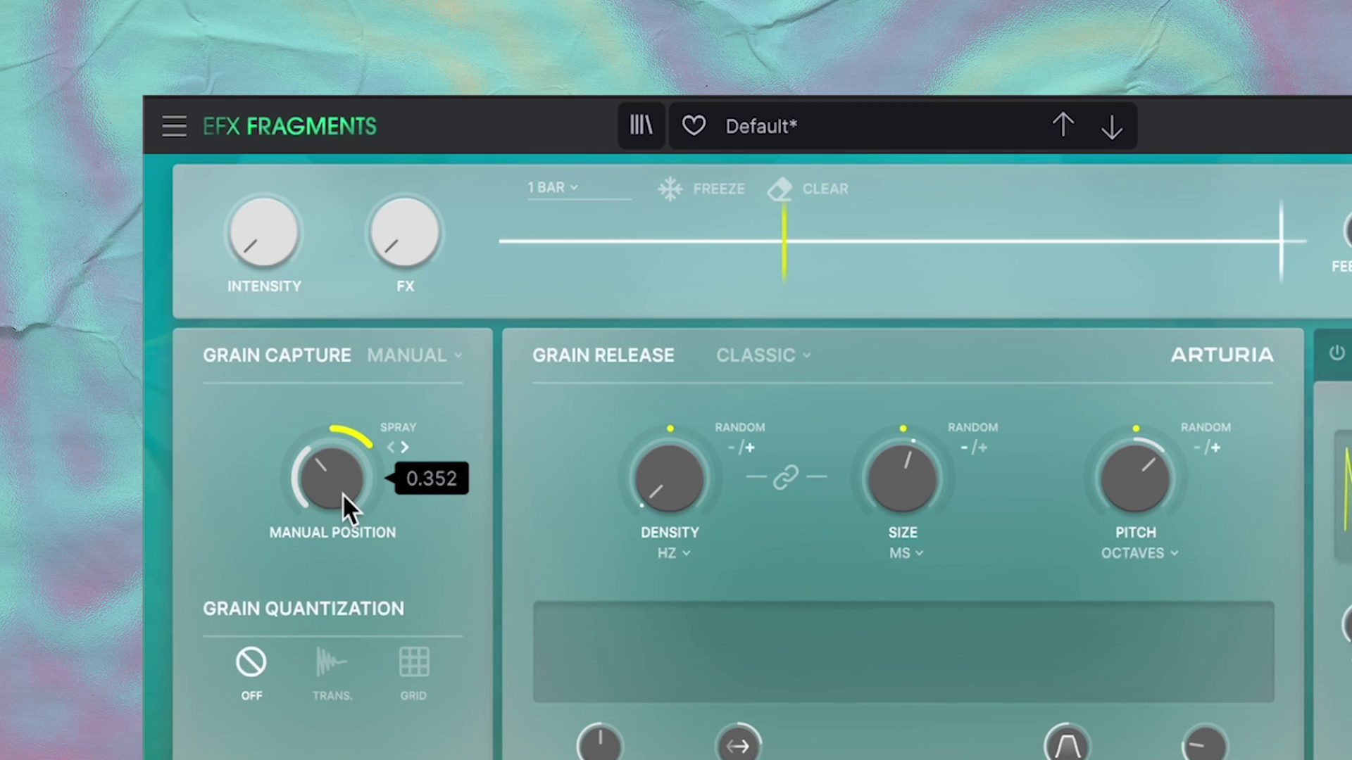
left_click_drag(347, 432, 347, 458)
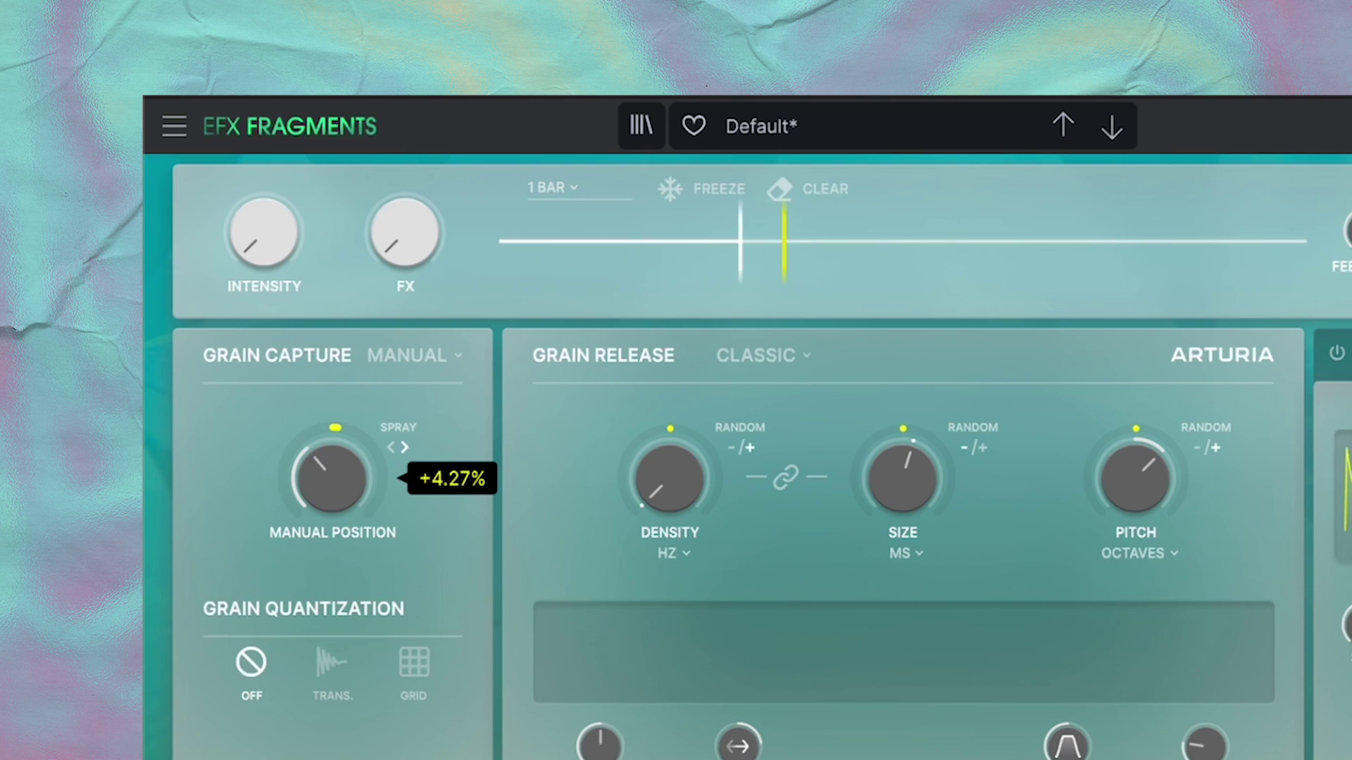
left_click_drag(347, 451, 347, 486)
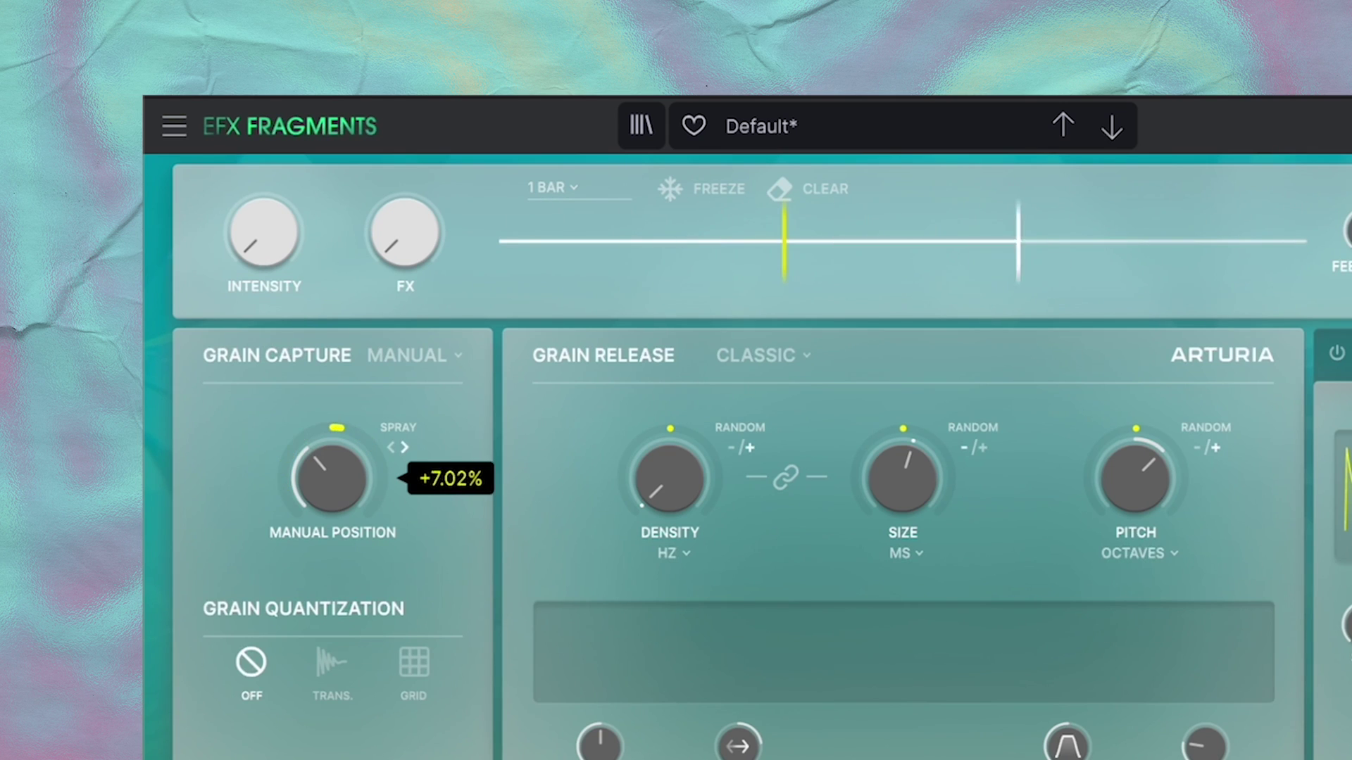
left_click_drag(347, 440, 362, 431)
Add random spread to grain Density and Size, then retune the Density knob.
left_click_drag(671, 435, 671, 430)
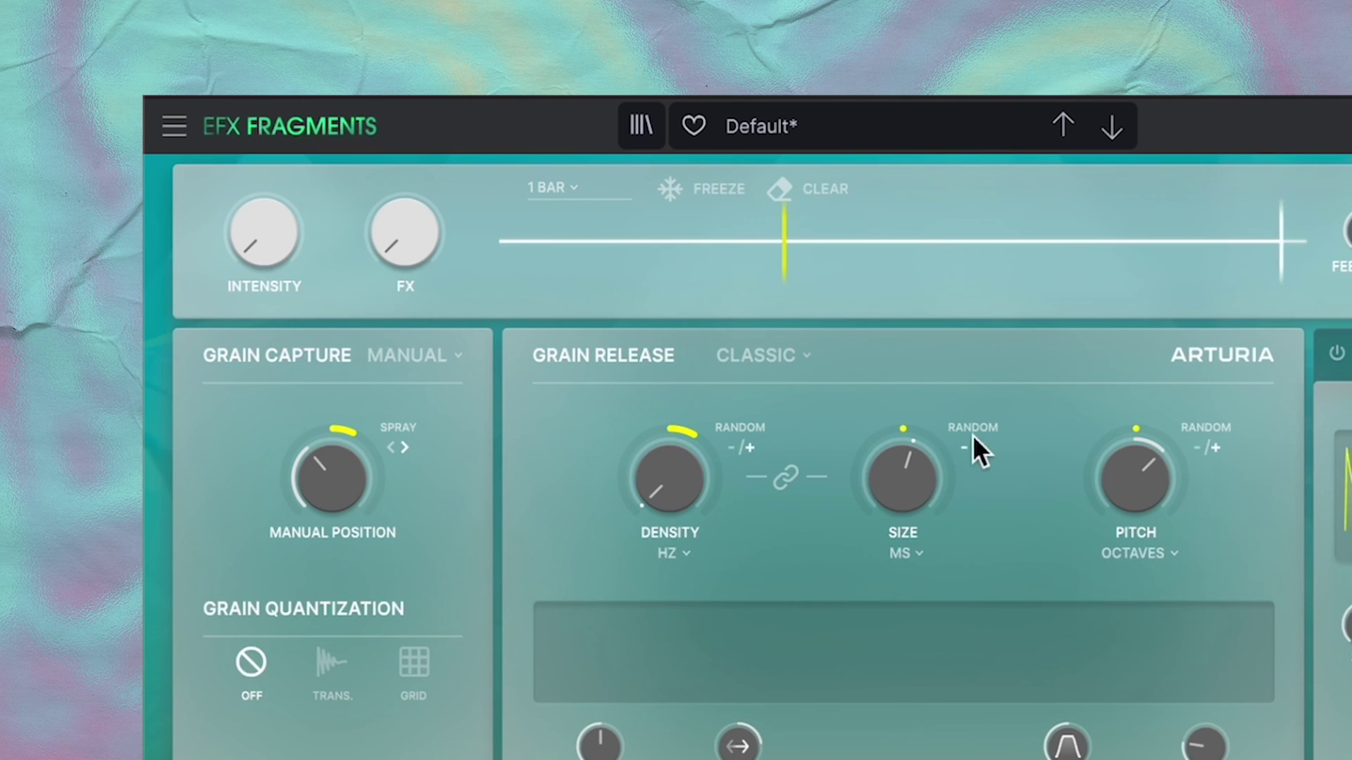
left_click_drag(920, 431, 922, 426)
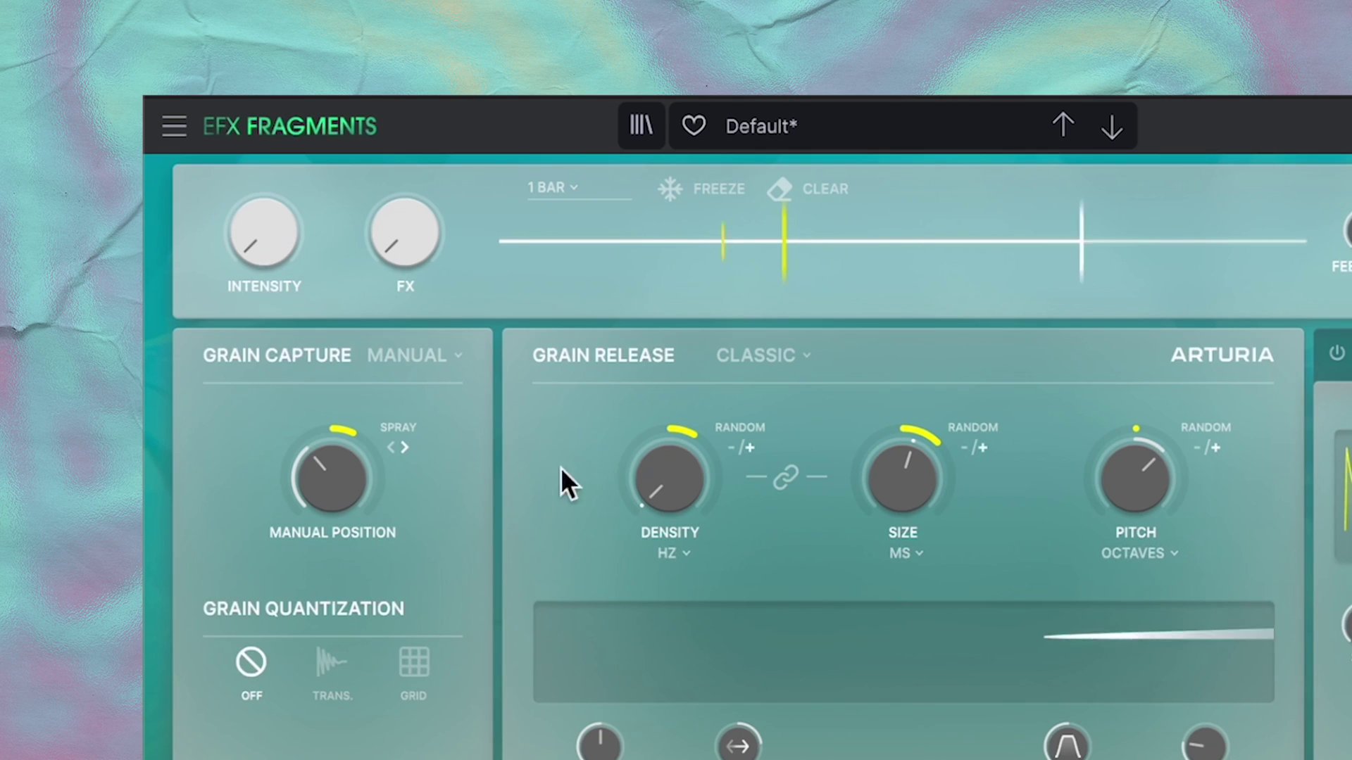
left_click(407, 448)
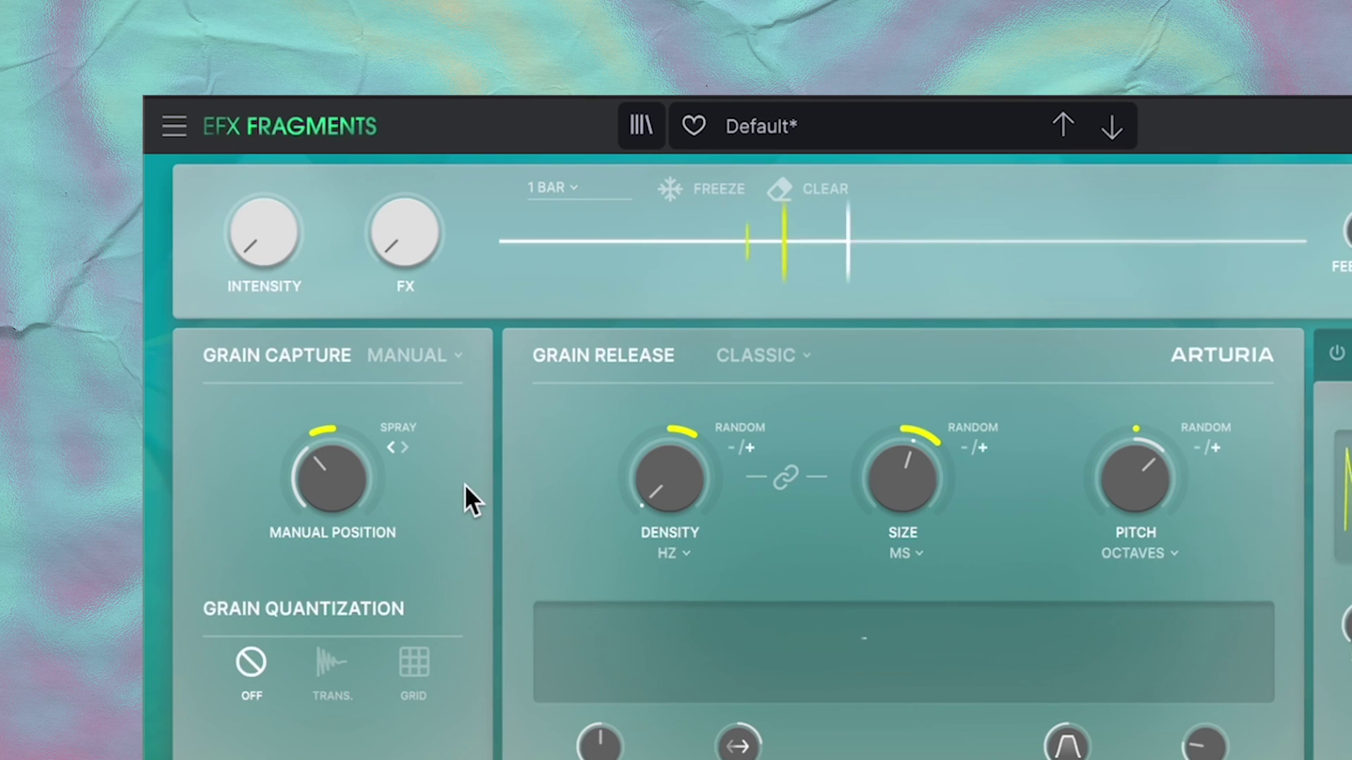
mouse_move(635, 497)
left_mouse_down()
mouse_move(635, 450)
mouse_move(635, 521)
left_mouse_up()
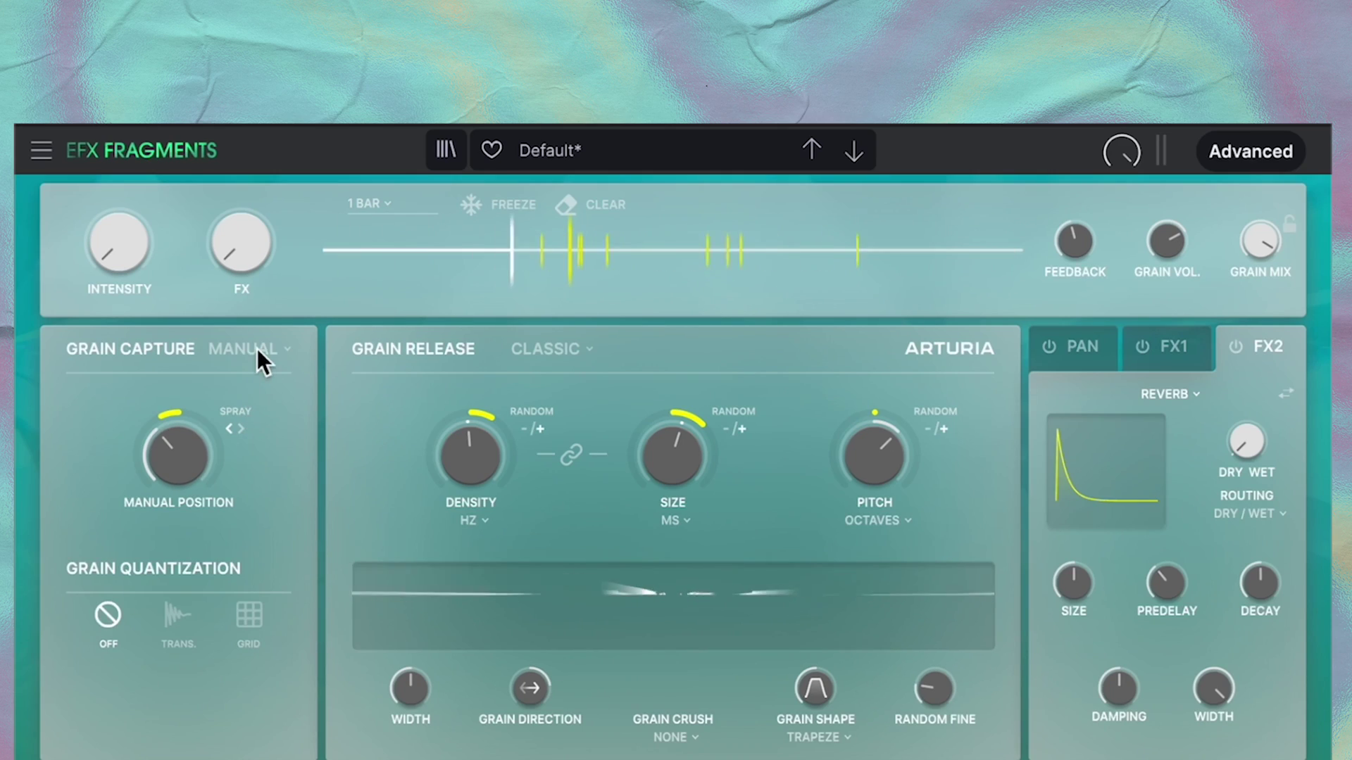
Switch Grain Capture to Speed mode and set the speed negative, around -0.5x.
left_click(423, 354)
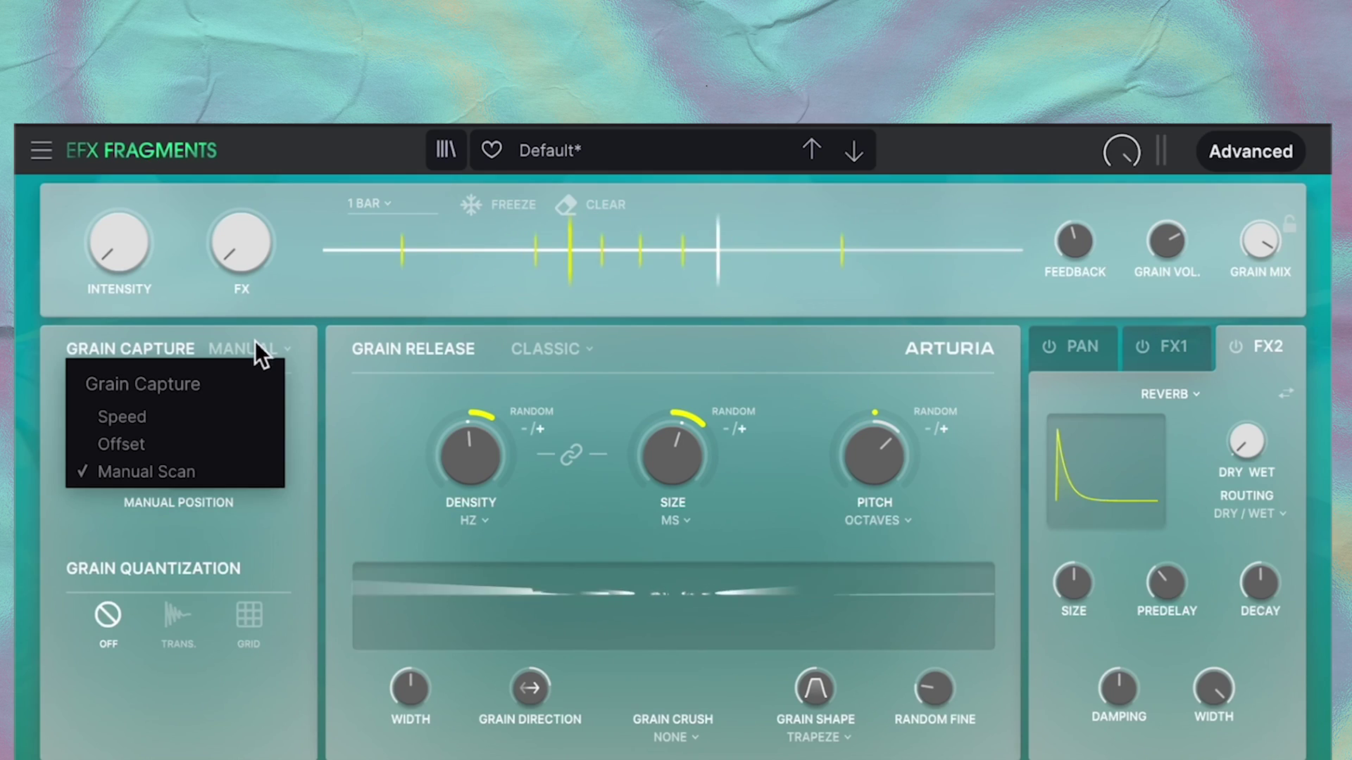
left_click(123, 417)
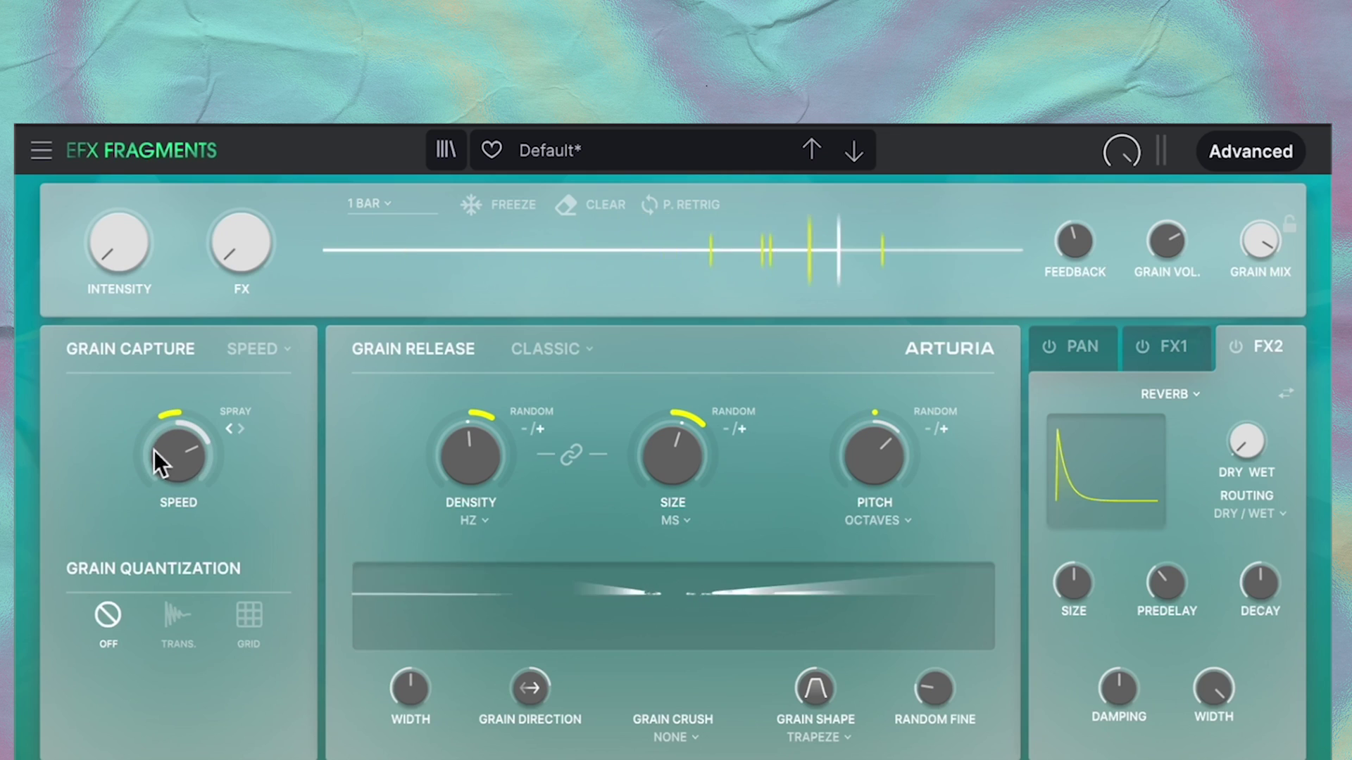
left_click_drag(153, 450, 188, 471)
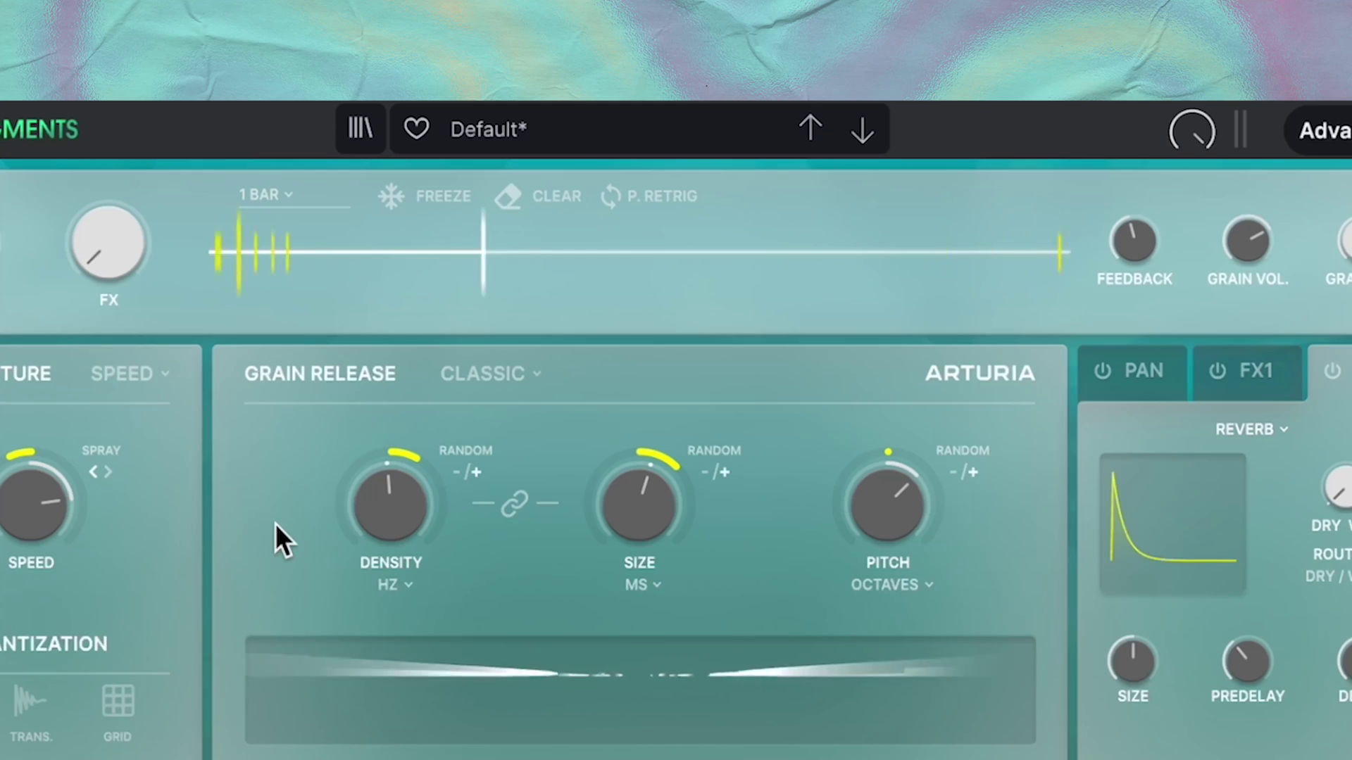
Keep Classic release mode, return Density to about 3 Hz and shorten Size to 51.5 ms.
left_click(481, 374)
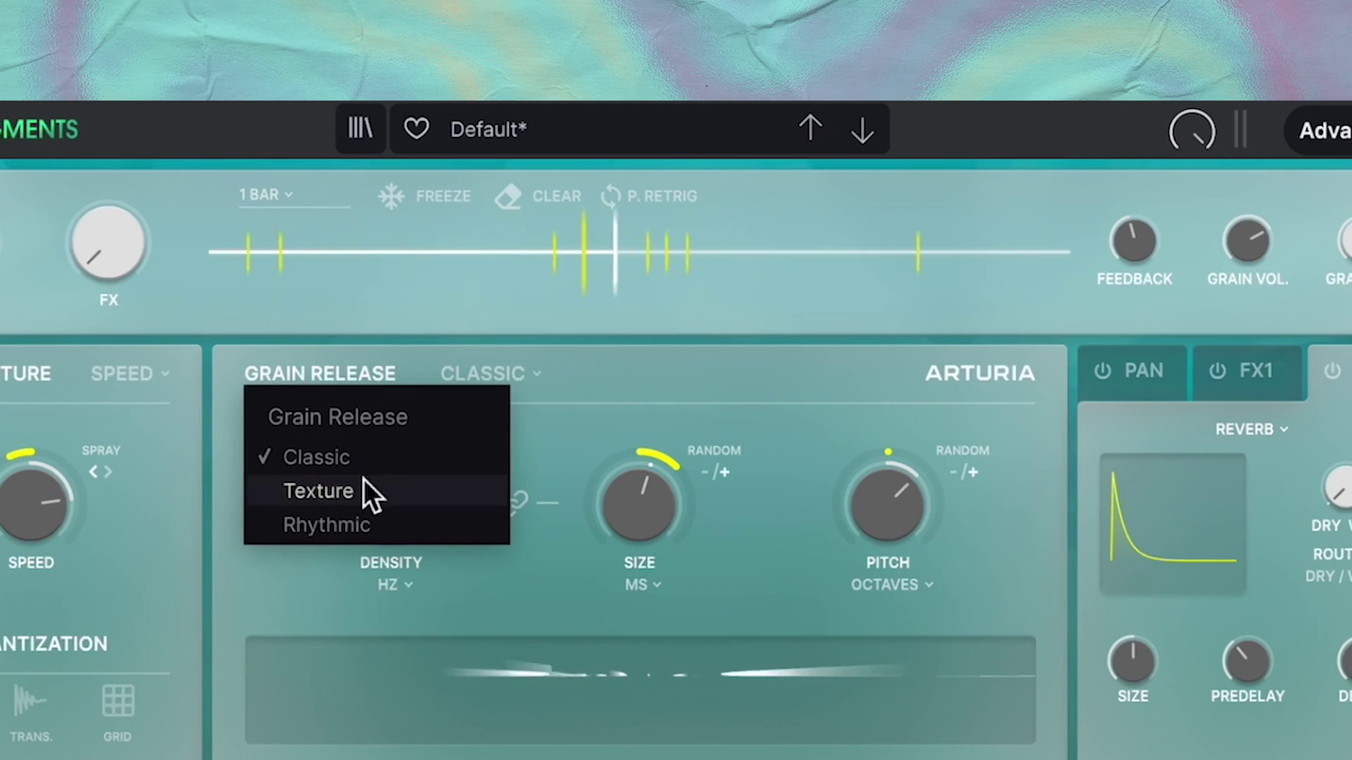
left_click(321, 461)
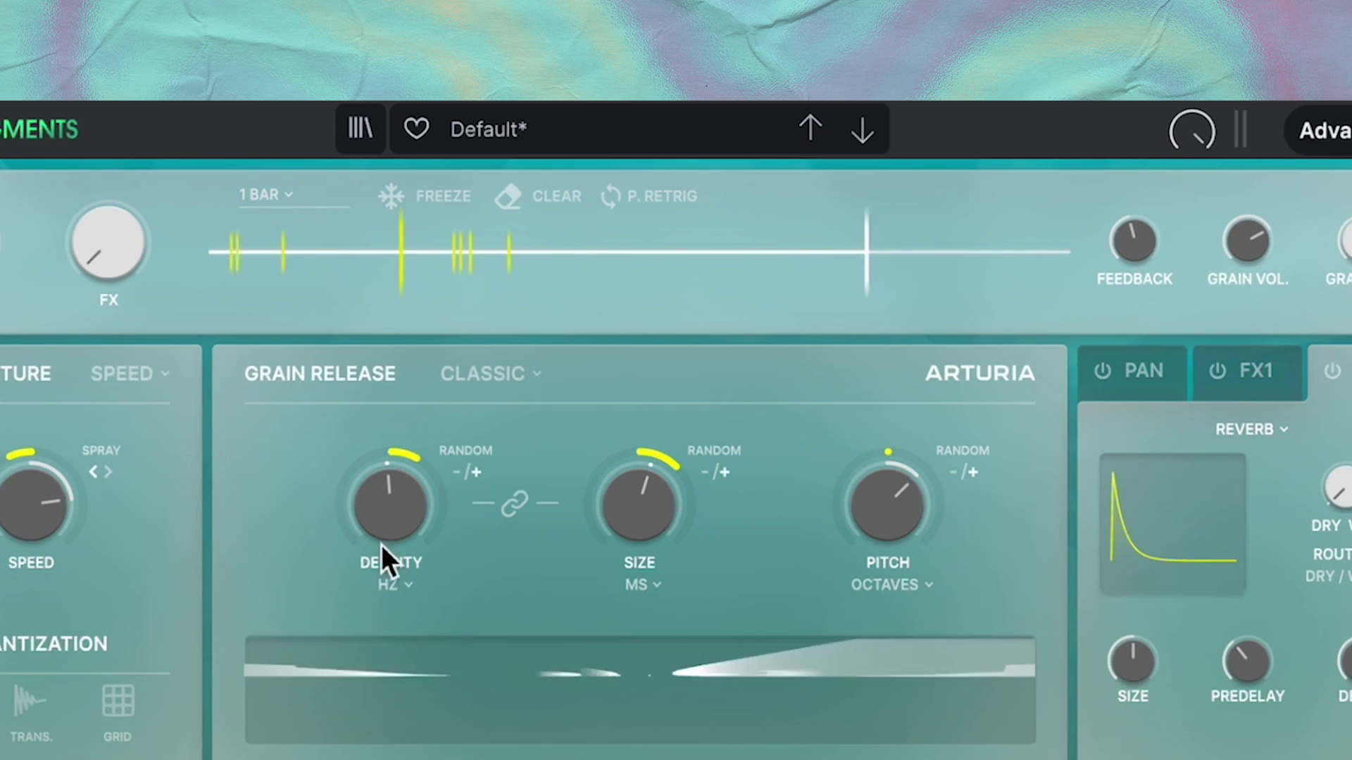
left_click_drag(400, 514, 400, 584)
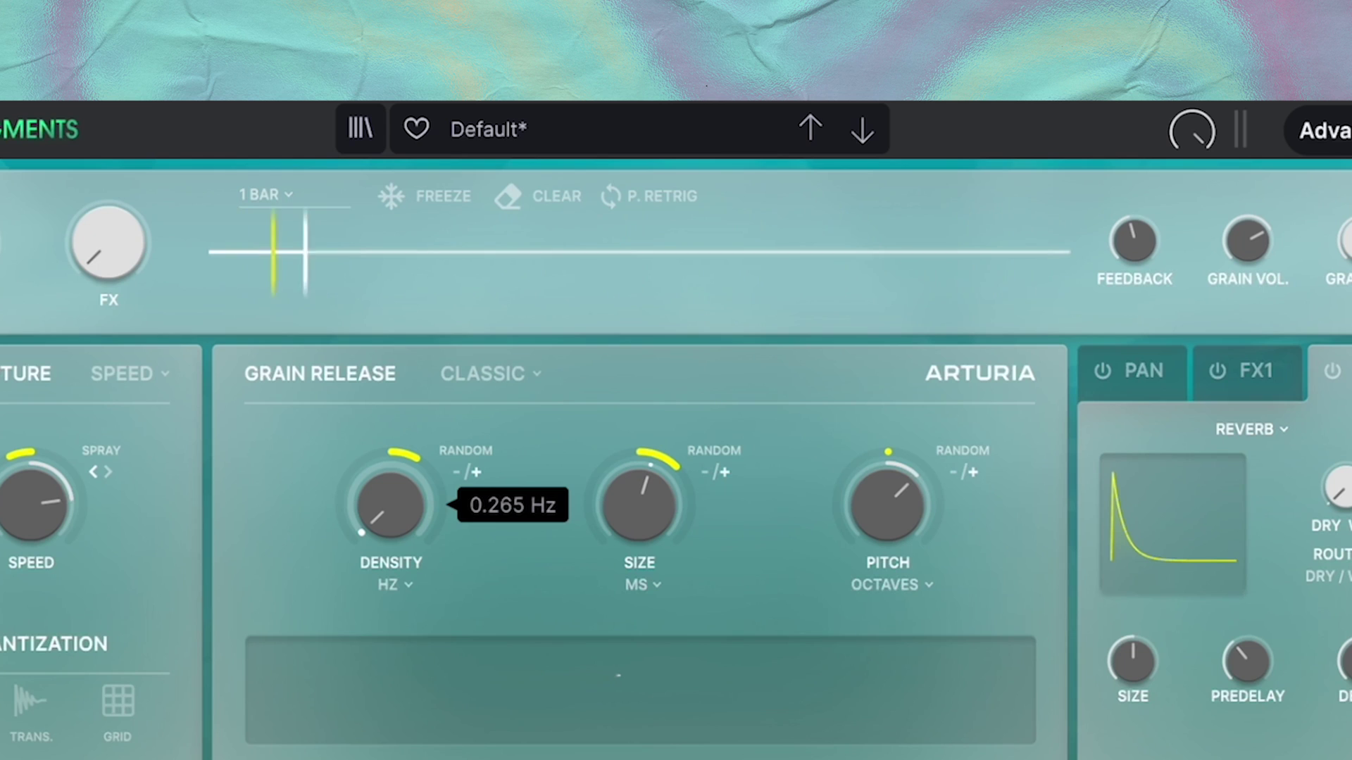
left_click_drag(395, 513, 395, 457)
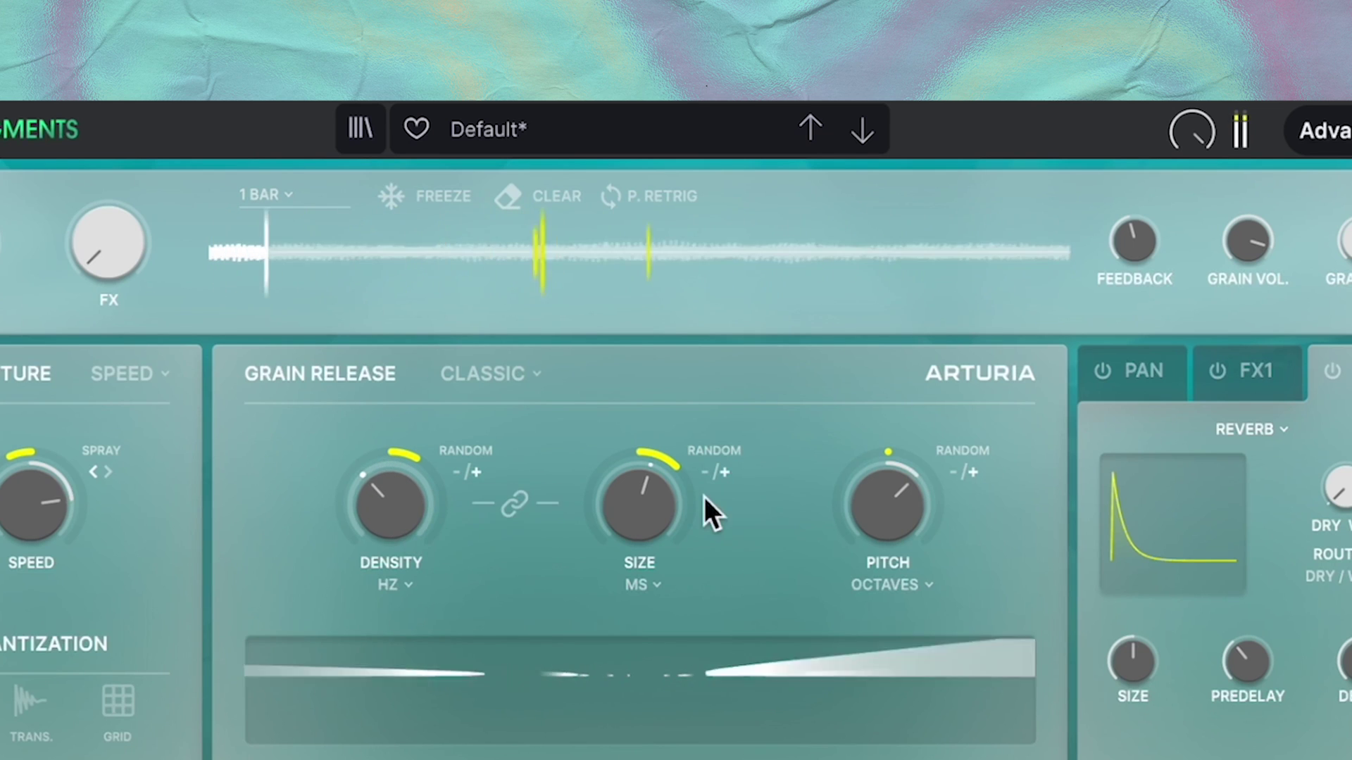
mouse_move(639, 493)
left_mouse_down()
mouse_move(639, 521)
mouse_move(638, 489)
left_mouse_up()
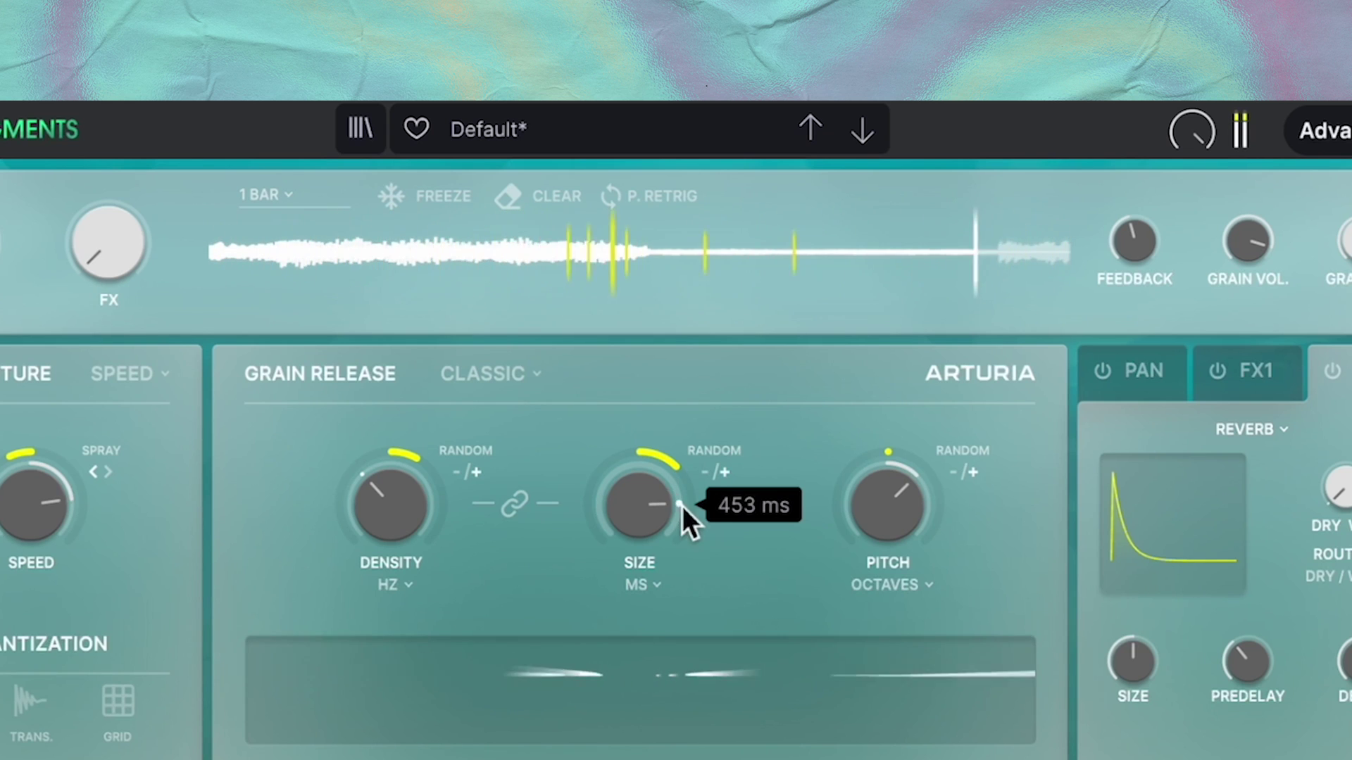
Quantise grain Pitch to fifths, set Density random to +24.6% and widen Size spread to +54.6%.
mouse_move(888, 510)
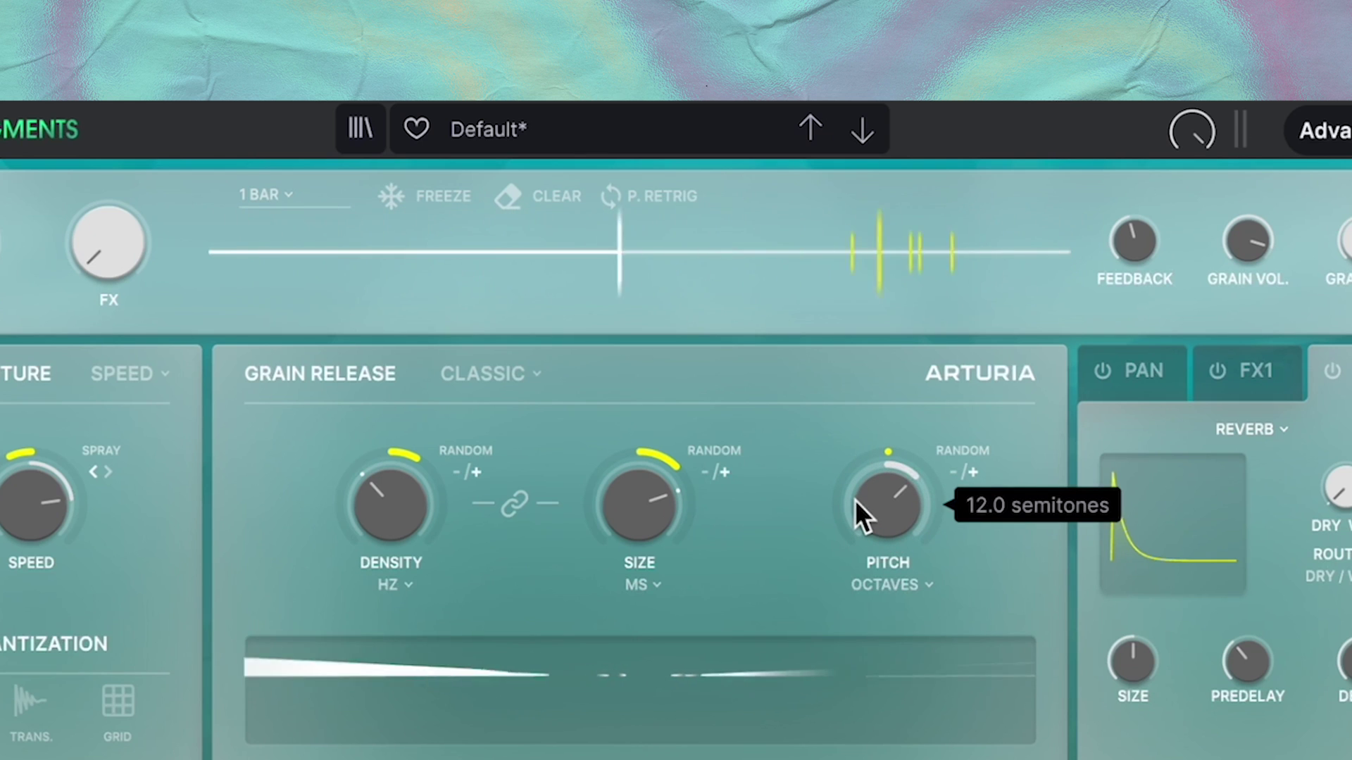
left_click(889, 584)
left_click(859, 757)
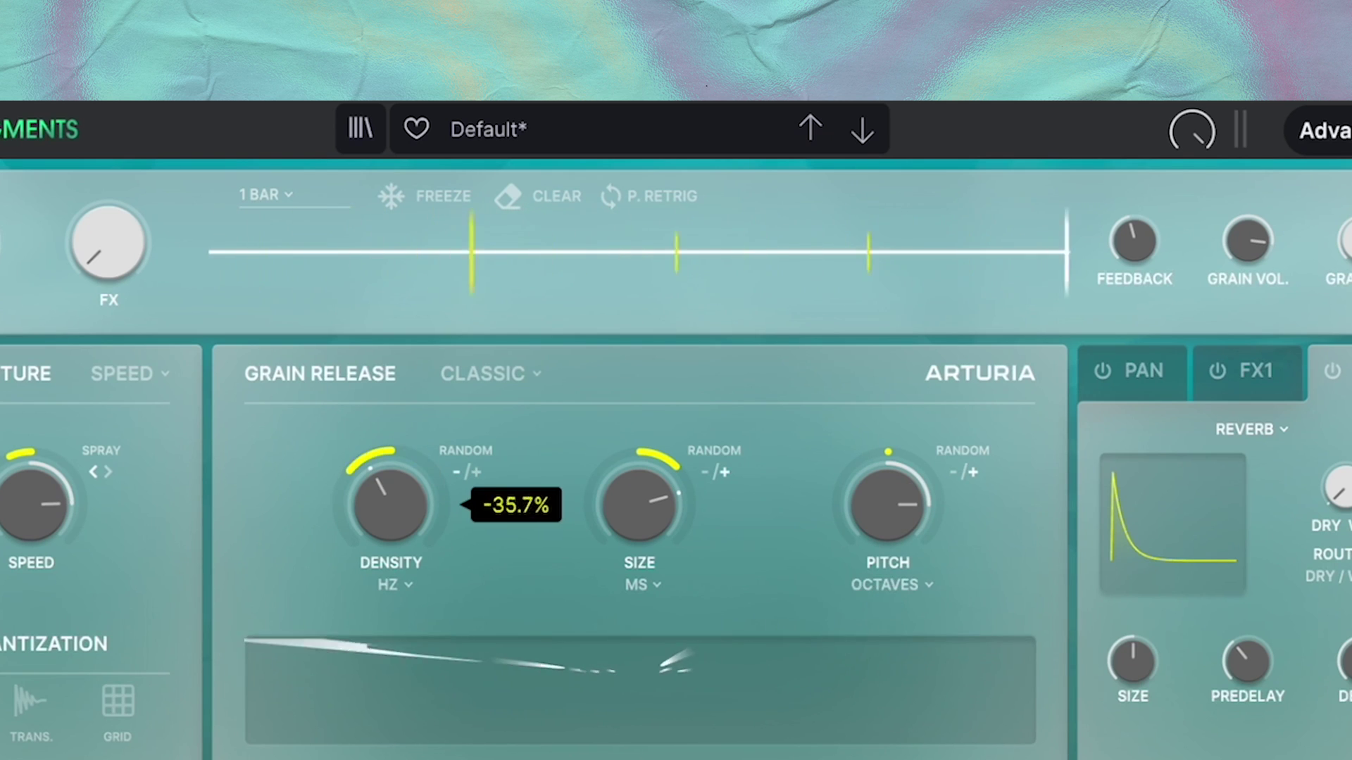
left_click_drag(402, 466, 401, 459)
left_click_drag(662, 497, 664, 447)
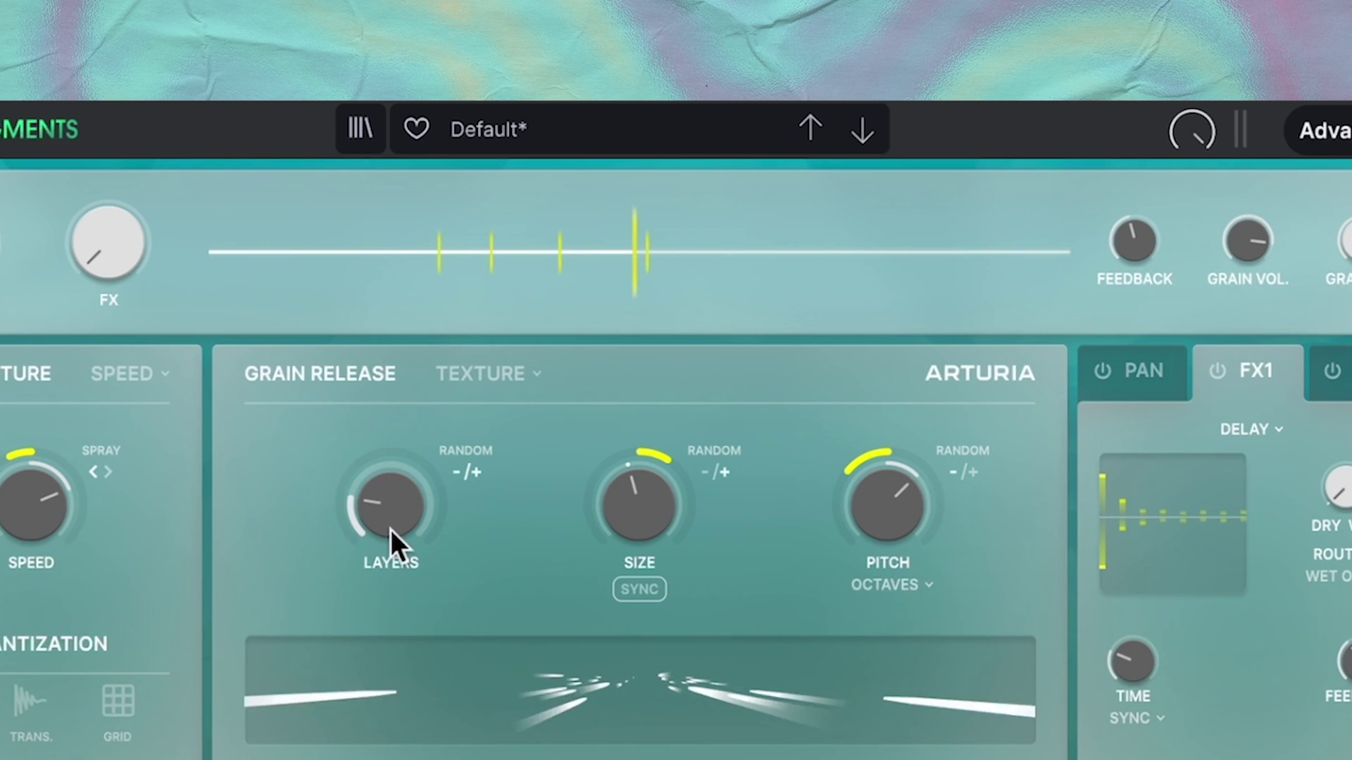
Drop the Texture Layers knob to 1, then raise it to 32.
left_click_drag(391, 529, 390, 556)
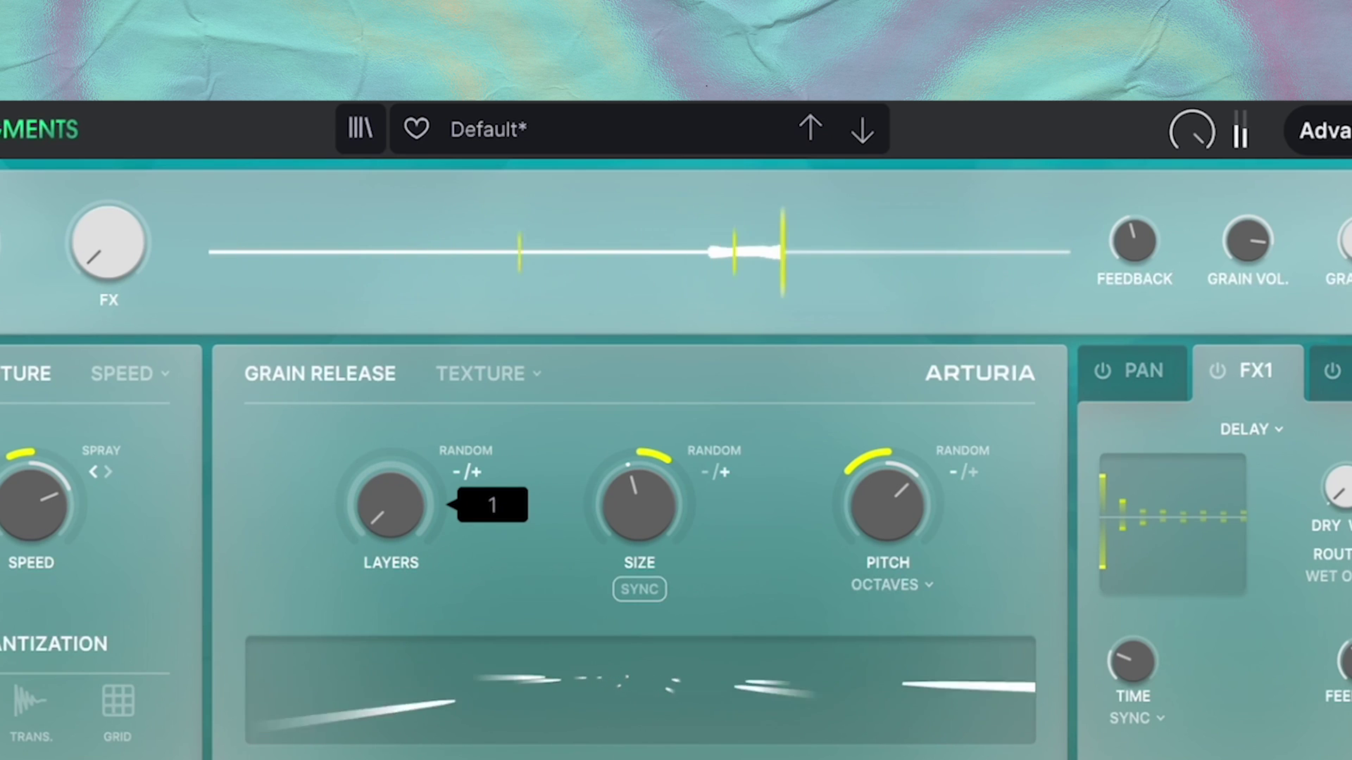
left_click_drag(391, 556, 390, 493)
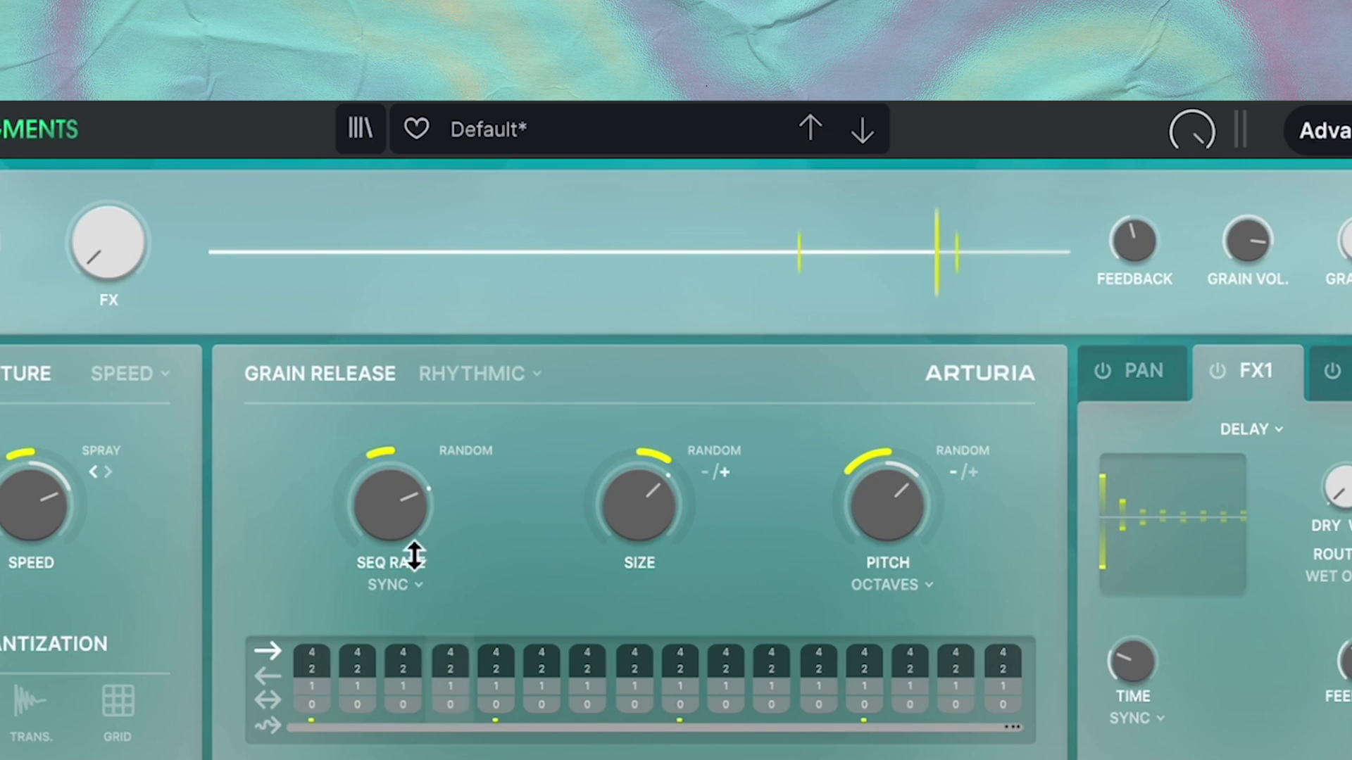
Turn the Rhythmic sequencer's Seq Rate down to 1/1.
mouse_move(400, 525)
mouse_move(391, 505)
left_mouse_down()
mouse_move(391, 563)
mouse_move(391, 489)
left_mouse_up()
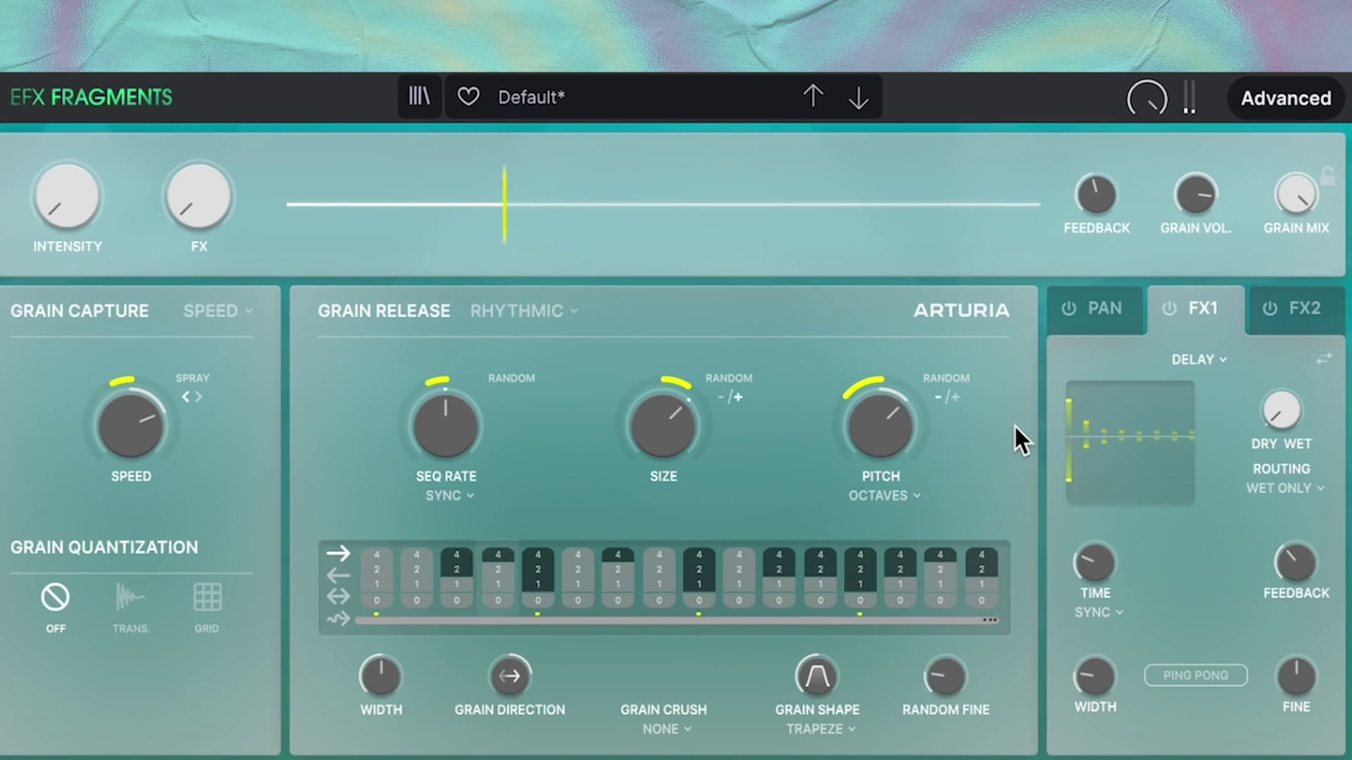
Switch Grain Release back to Classic and raise Density to about 47.6 Hz.
left_click(522, 308)
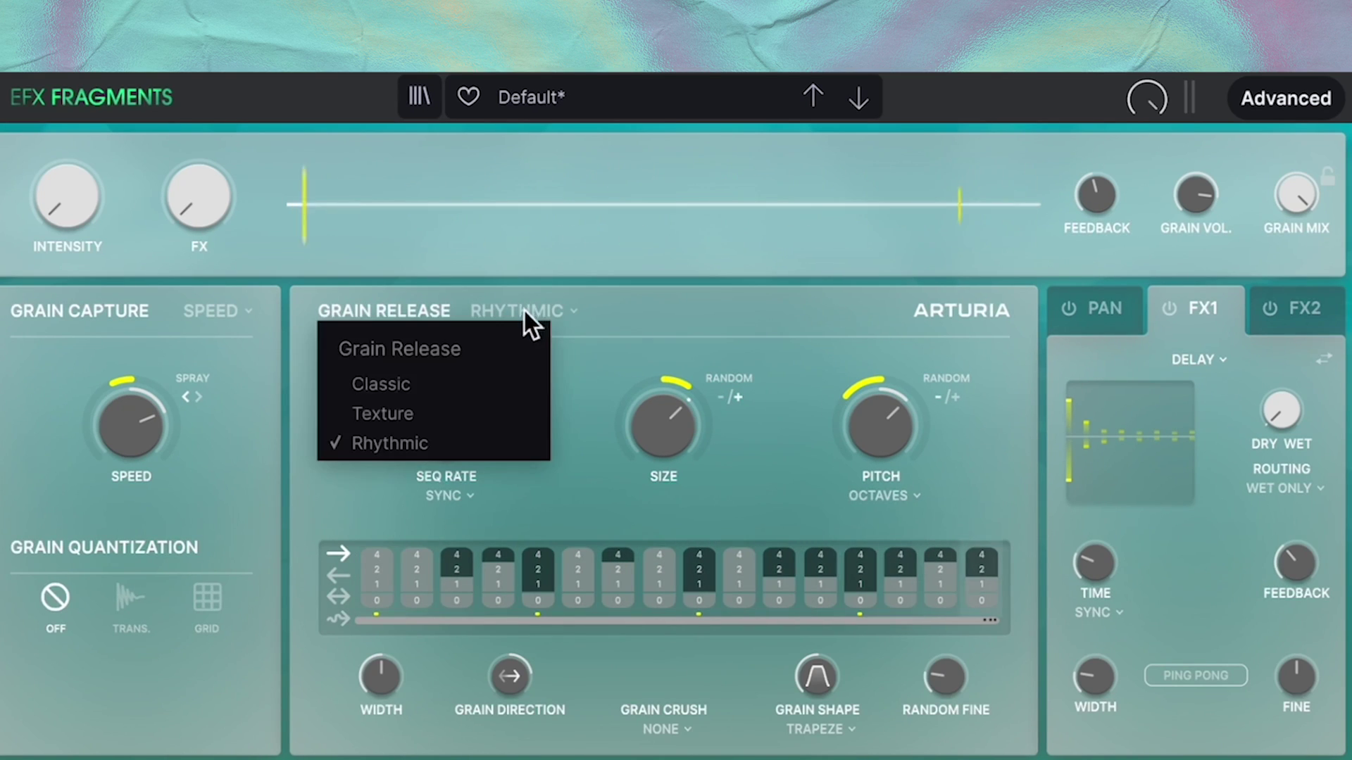
left_click(411, 384)
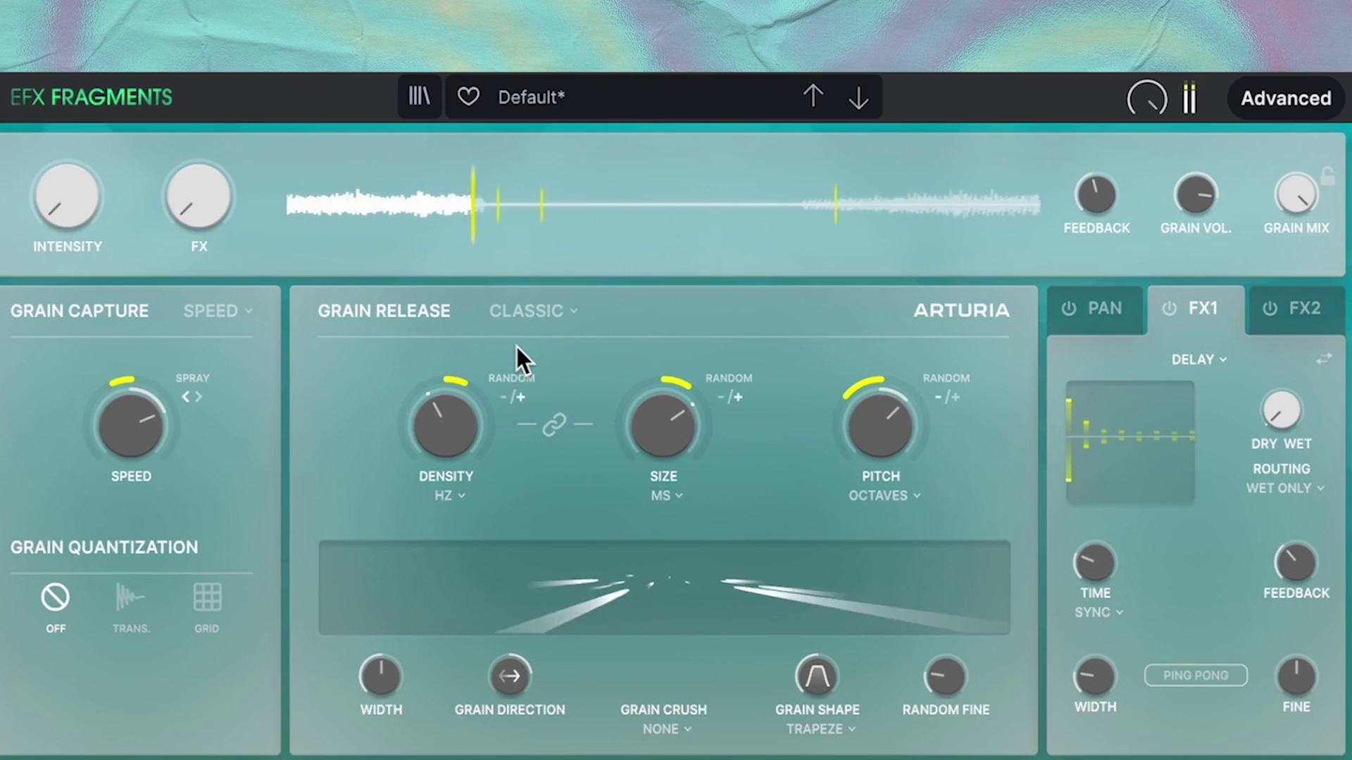
left_click_drag(433, 422, 476, 404)
Zero the Size random spread, set Pitch to 24 semitones, and review the FX2 Reverb and FX1 Delay settings.
mouse_move(665, 444)
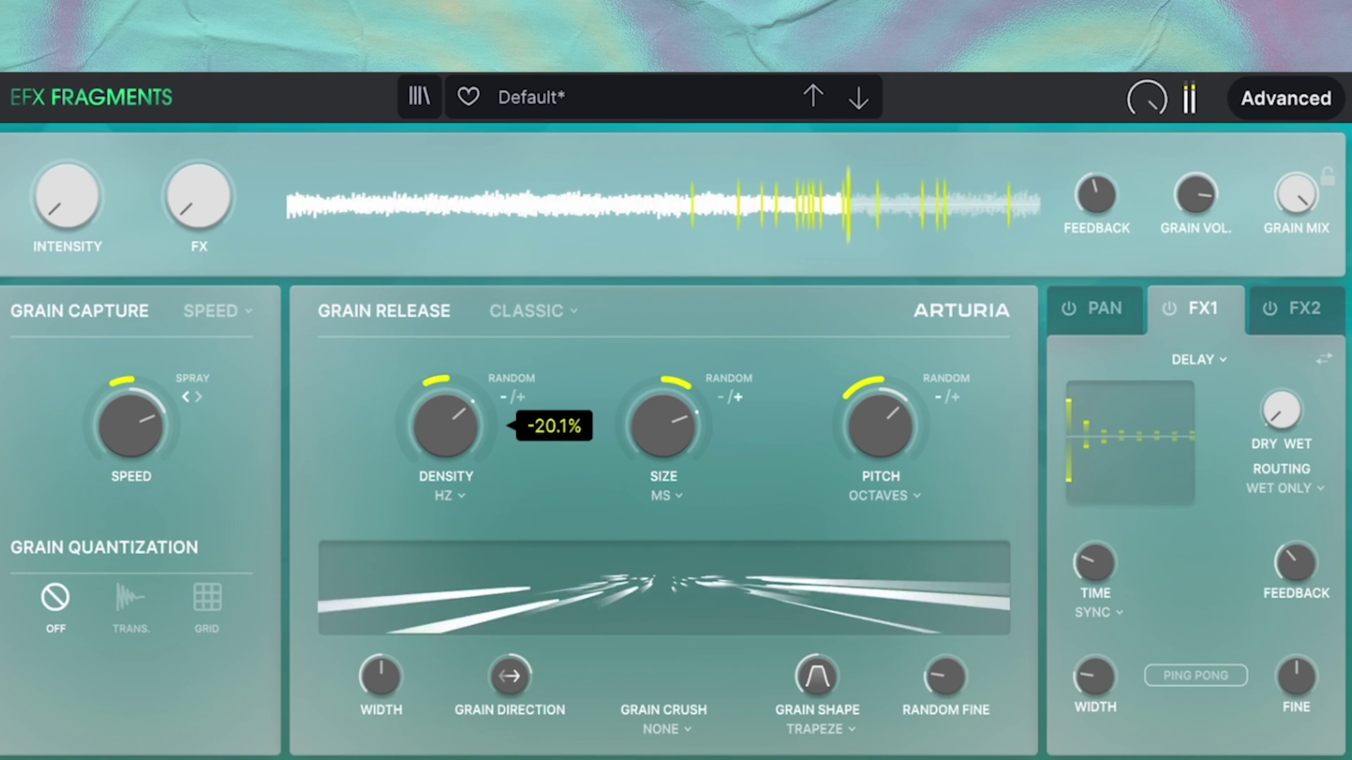
left_click_drag(668, 392, 666, 371)
left_click_drag(884, 423, 848, 408)
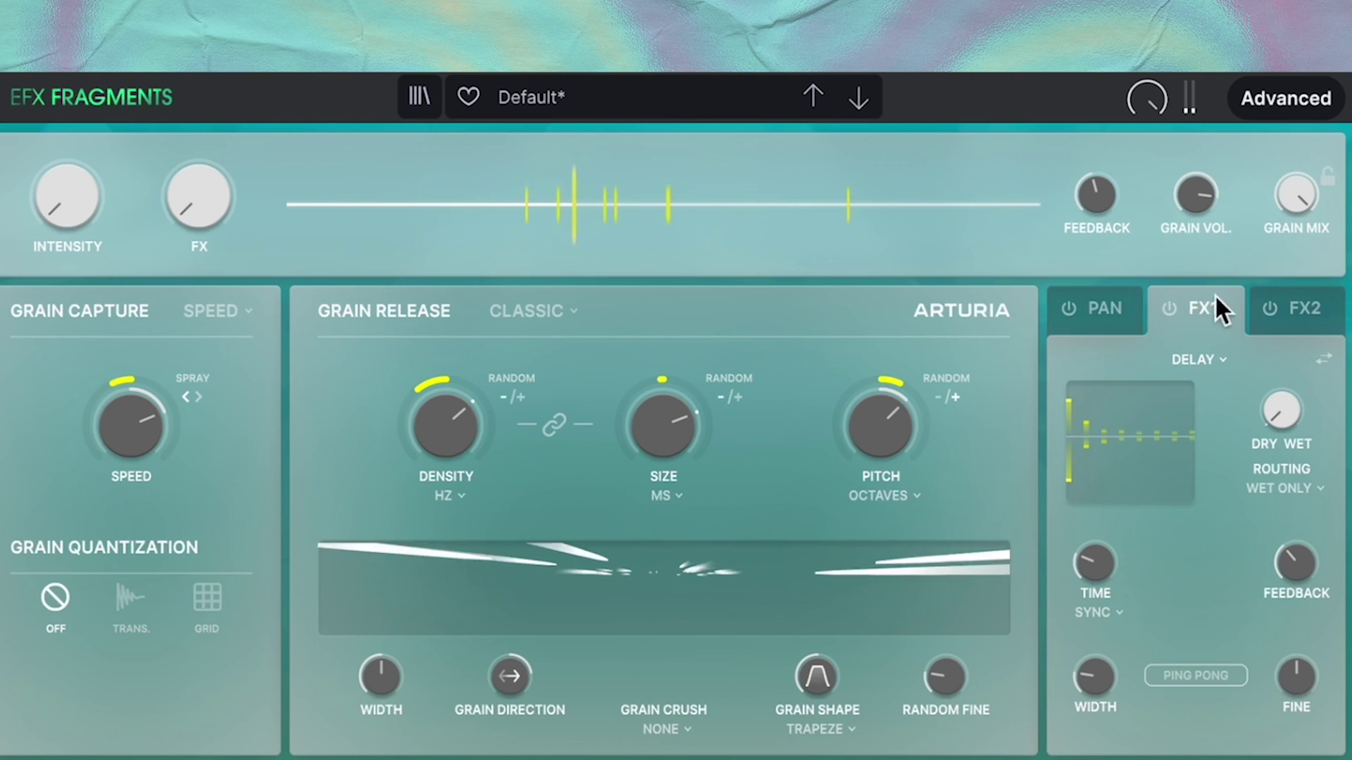
left_click(1321, 308)
left_click(1215, 318)
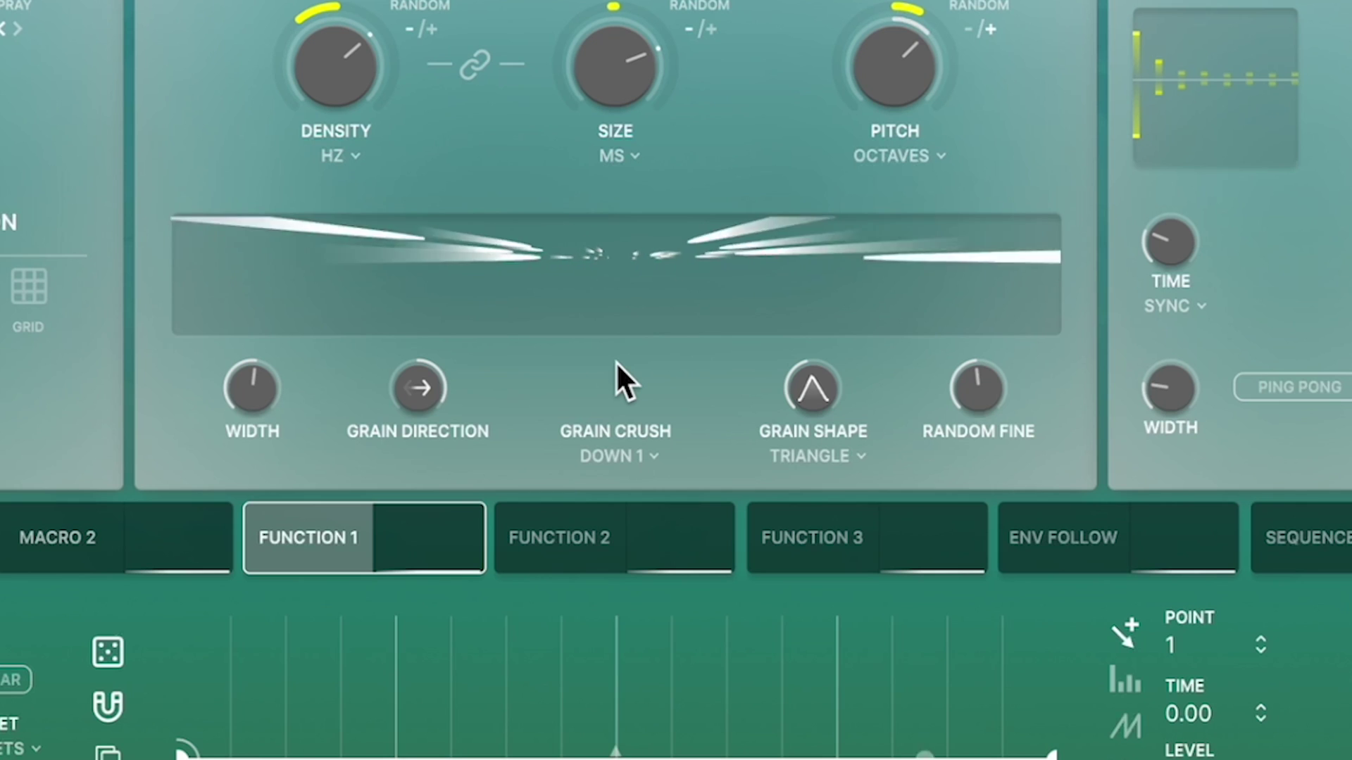
Narrow the grain stereo width and try Downsample 1 and 2 grain crush, settling on CMI.
left_click(579, 454)
left_click_drag(253, 387, 650, 447)
left_click(632, 458)
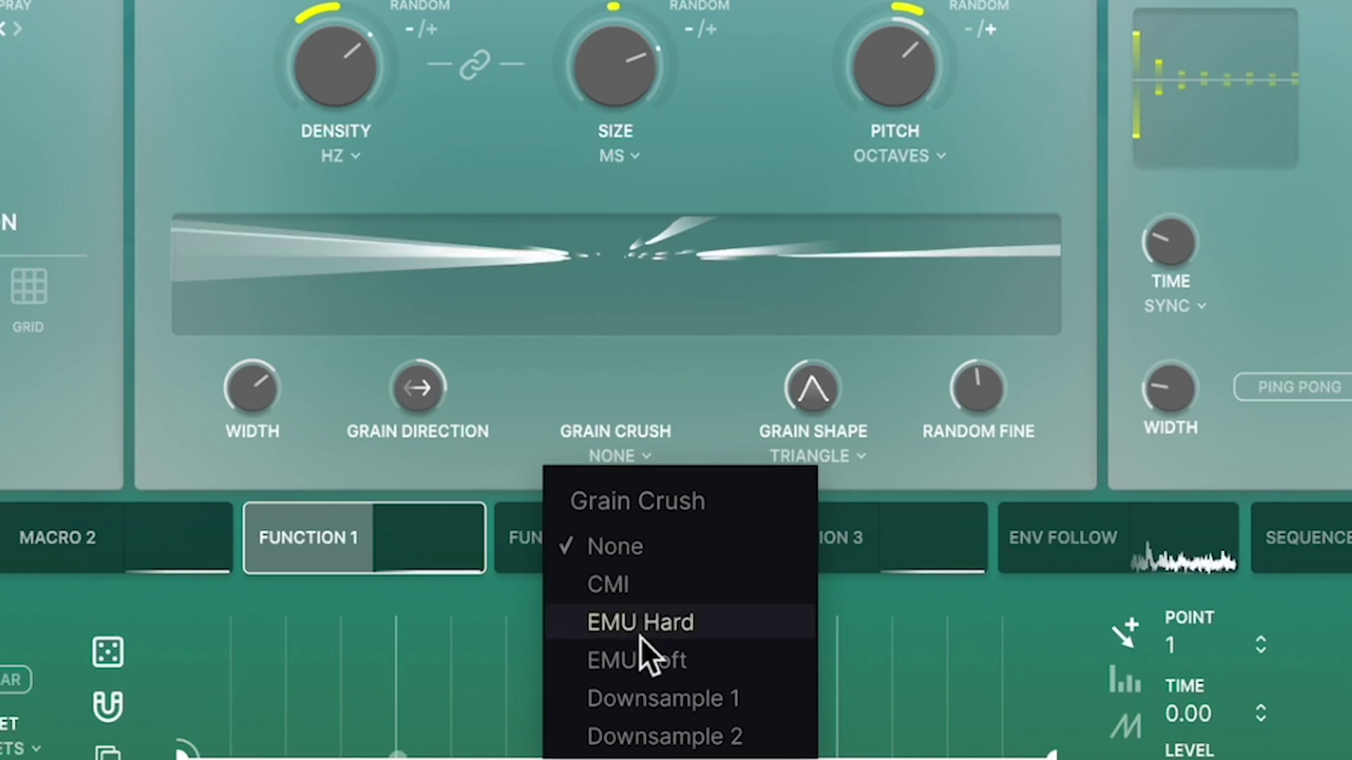
left_click(640, 711)
left_click(597, 458)
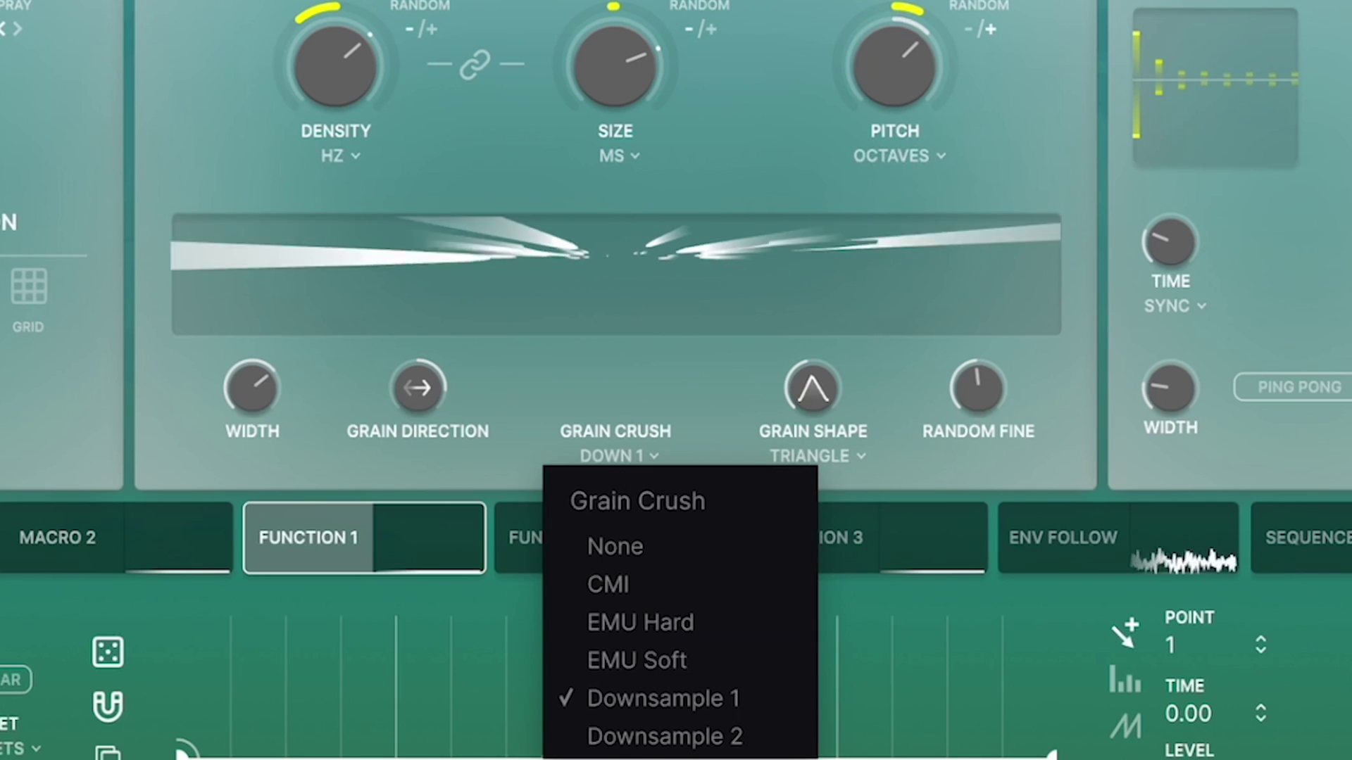
left_click(656, 718)
left_click(620, 458)
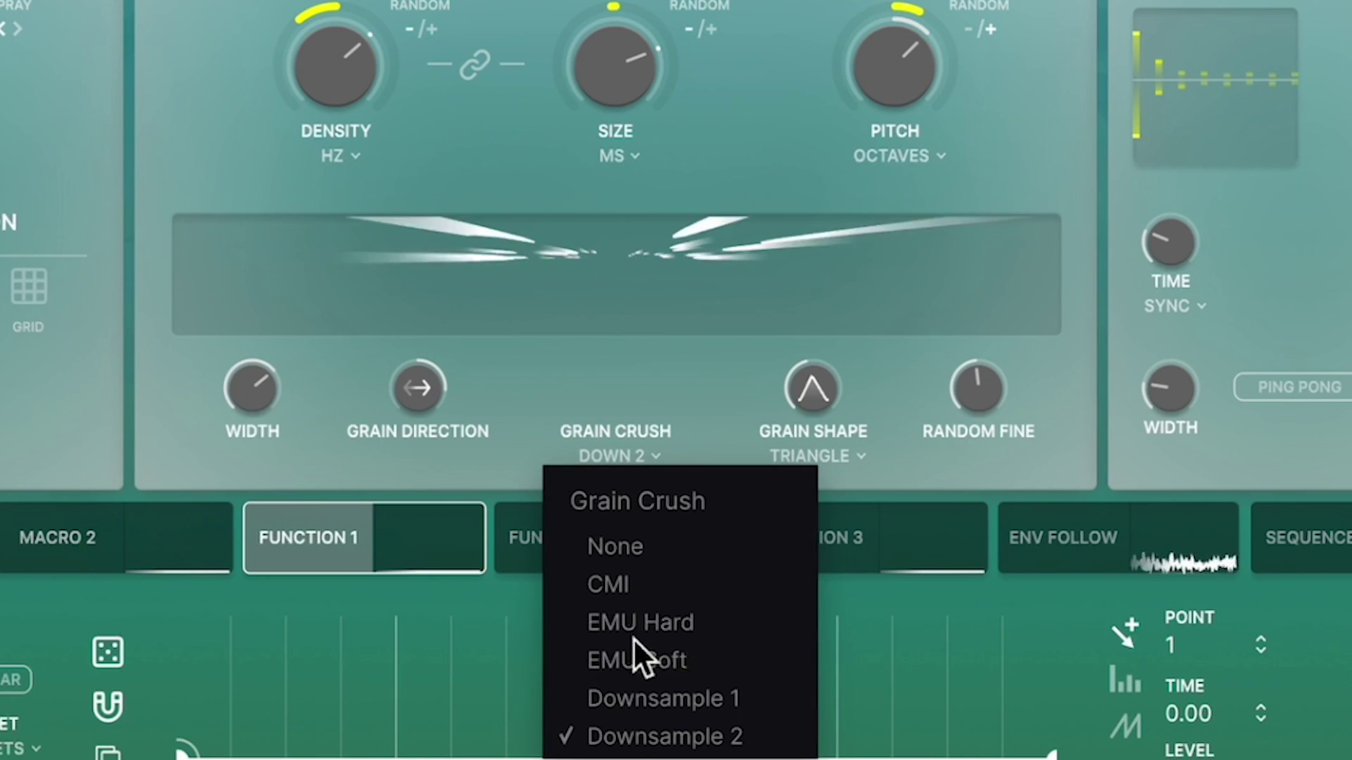
left_click(608, 584)
Set the grain envelope shape to 0.624 and Random Fine to about 55.6 %.
left_click_drag(811, 399, 811, 391)
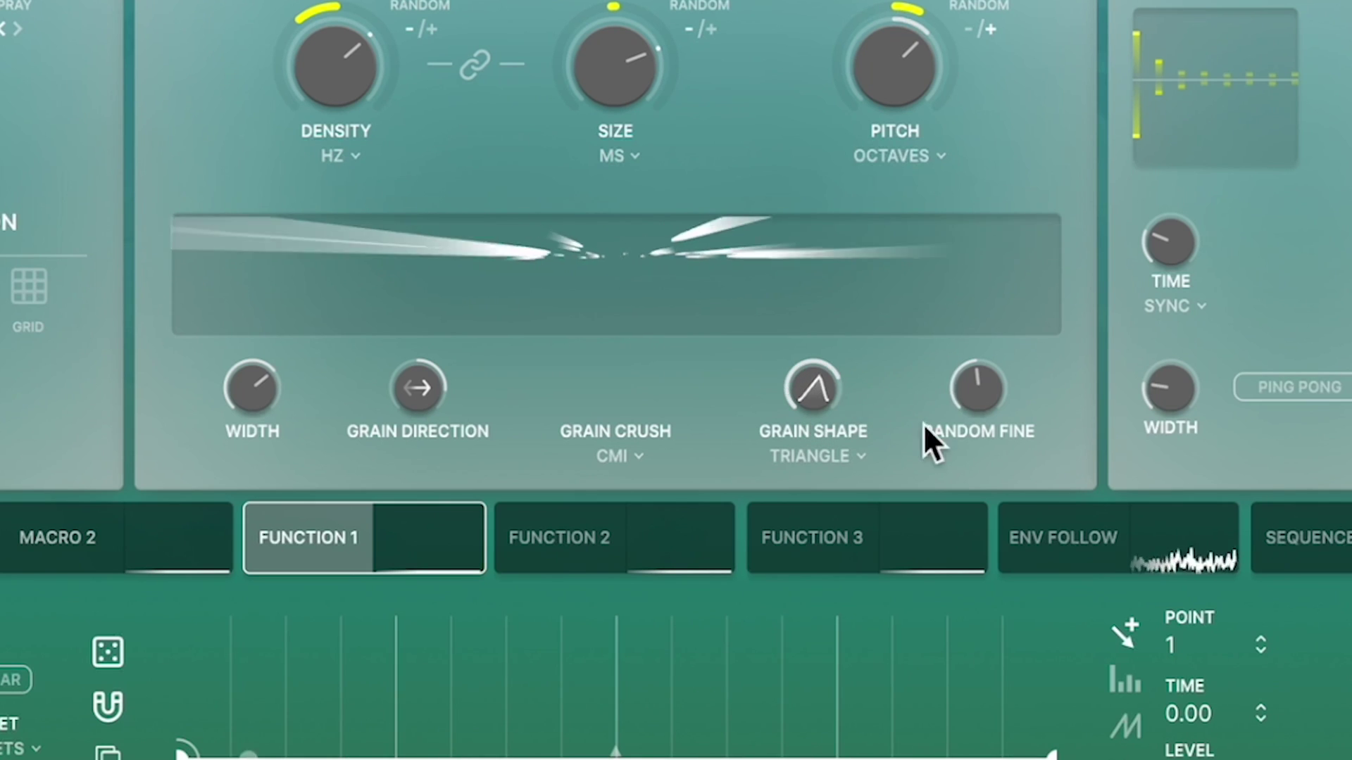
left_click_drag(978, 383, 979, 437)
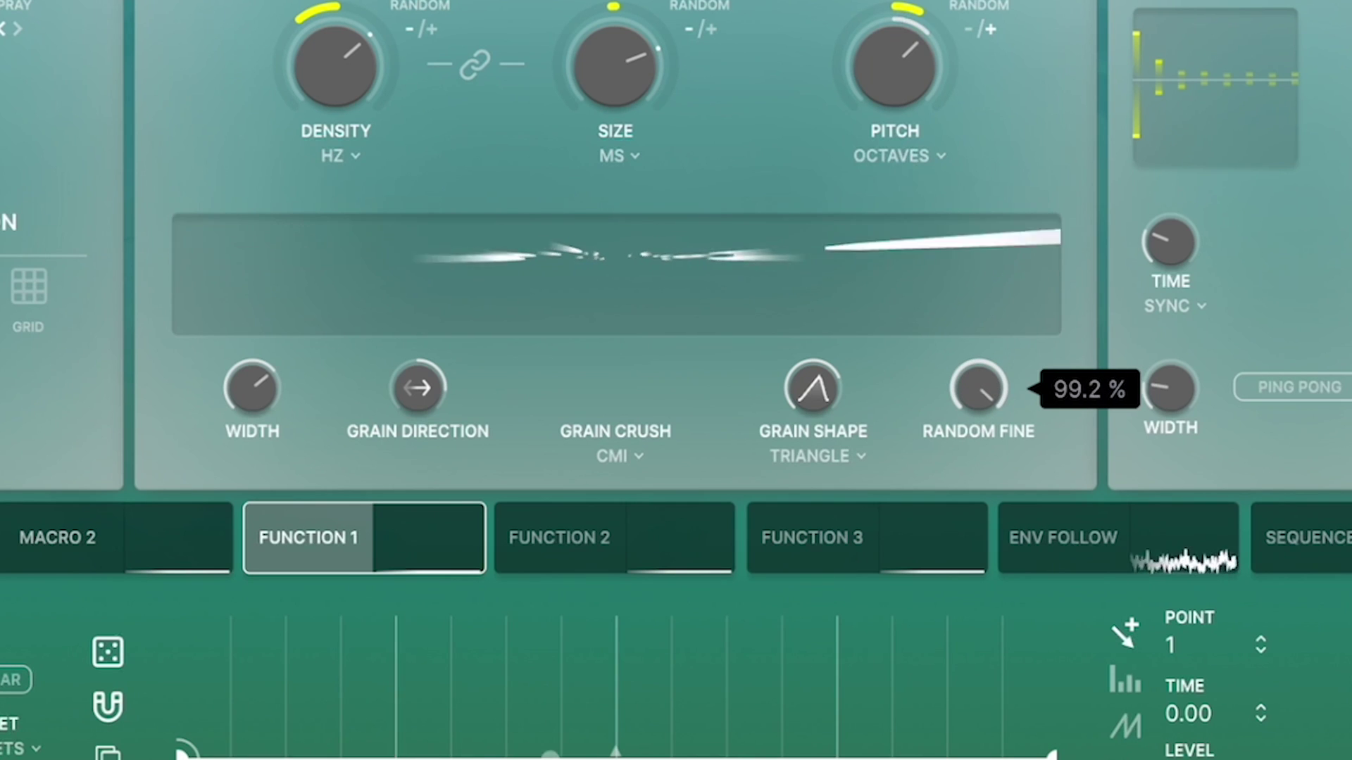
left_click_drag(978, 389, 979, 414)
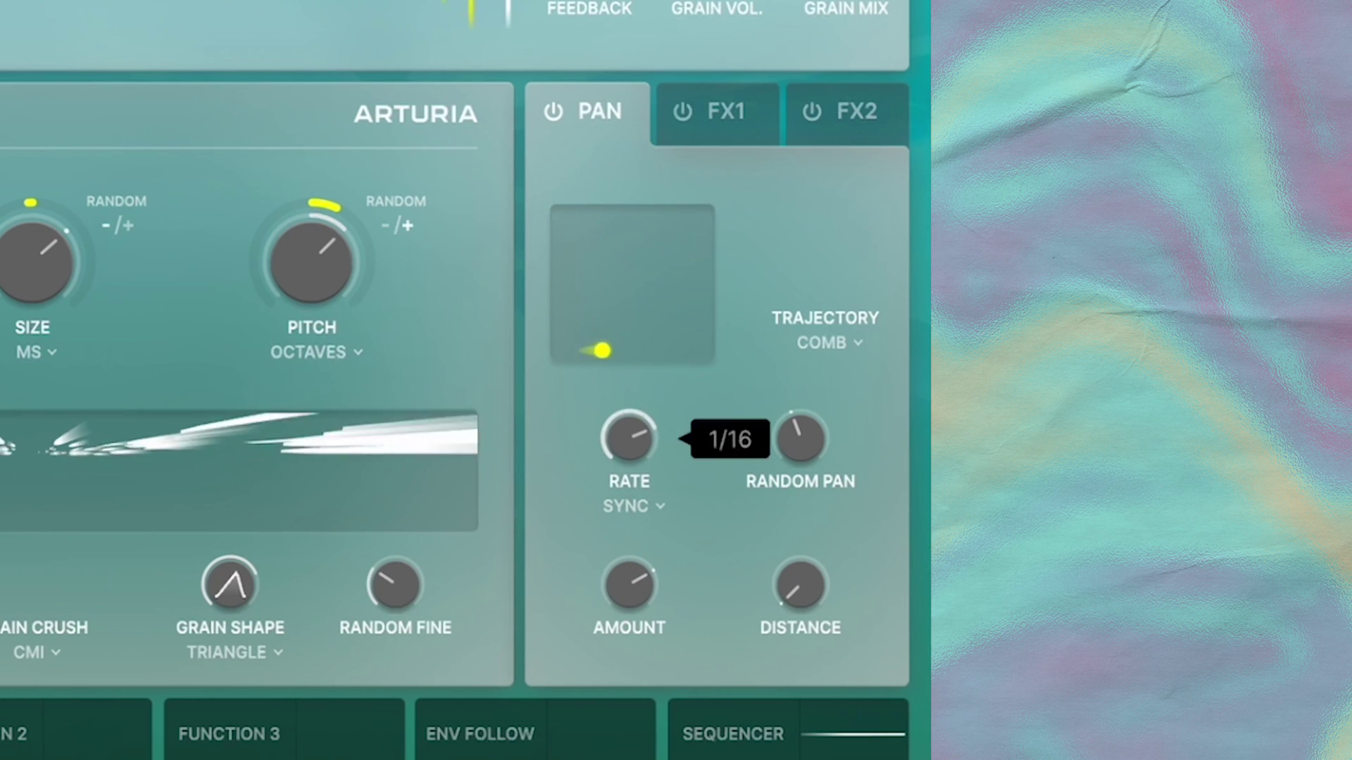
Set Pan Rate to 1/16, Pan Amount to about 52 %, and Pan Distance near 10.6 %.
left_click(643, 561)
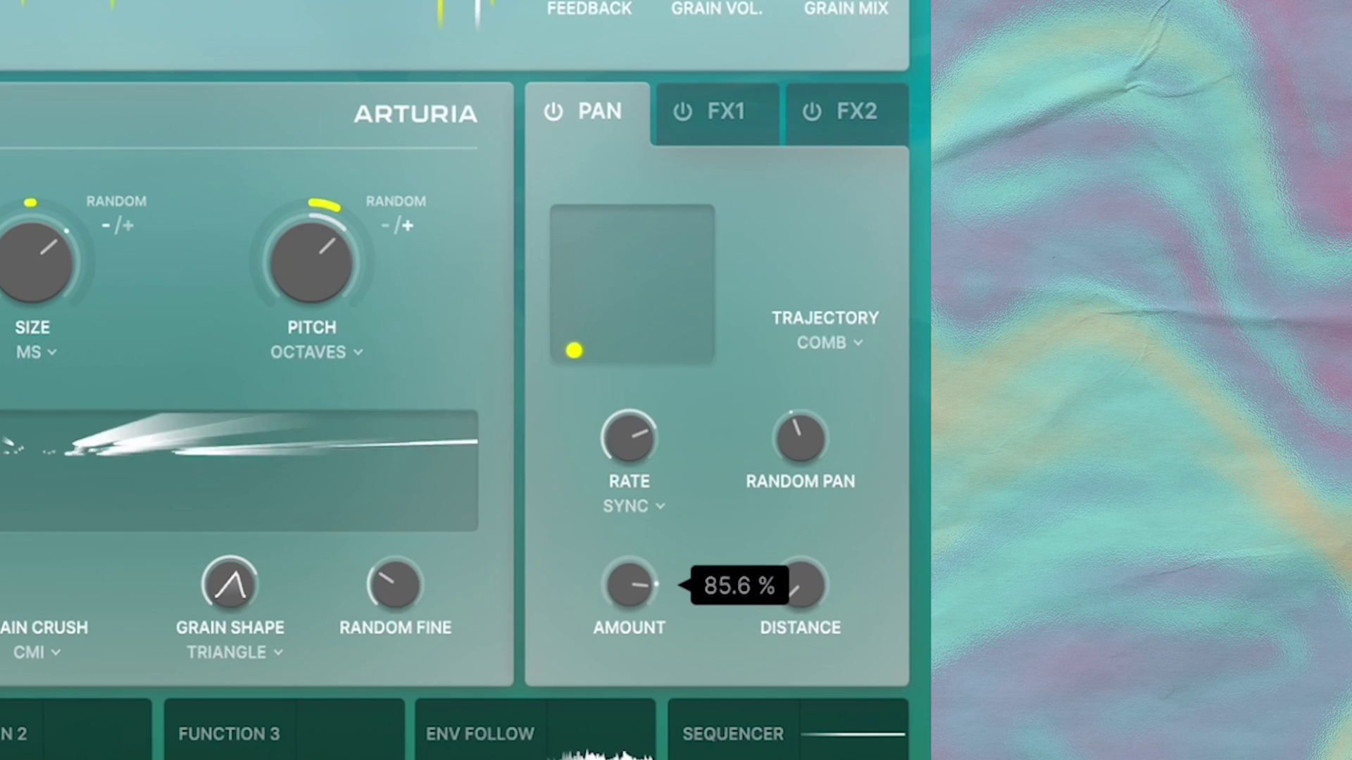
left_click_drag(625, 484, 625, 465)
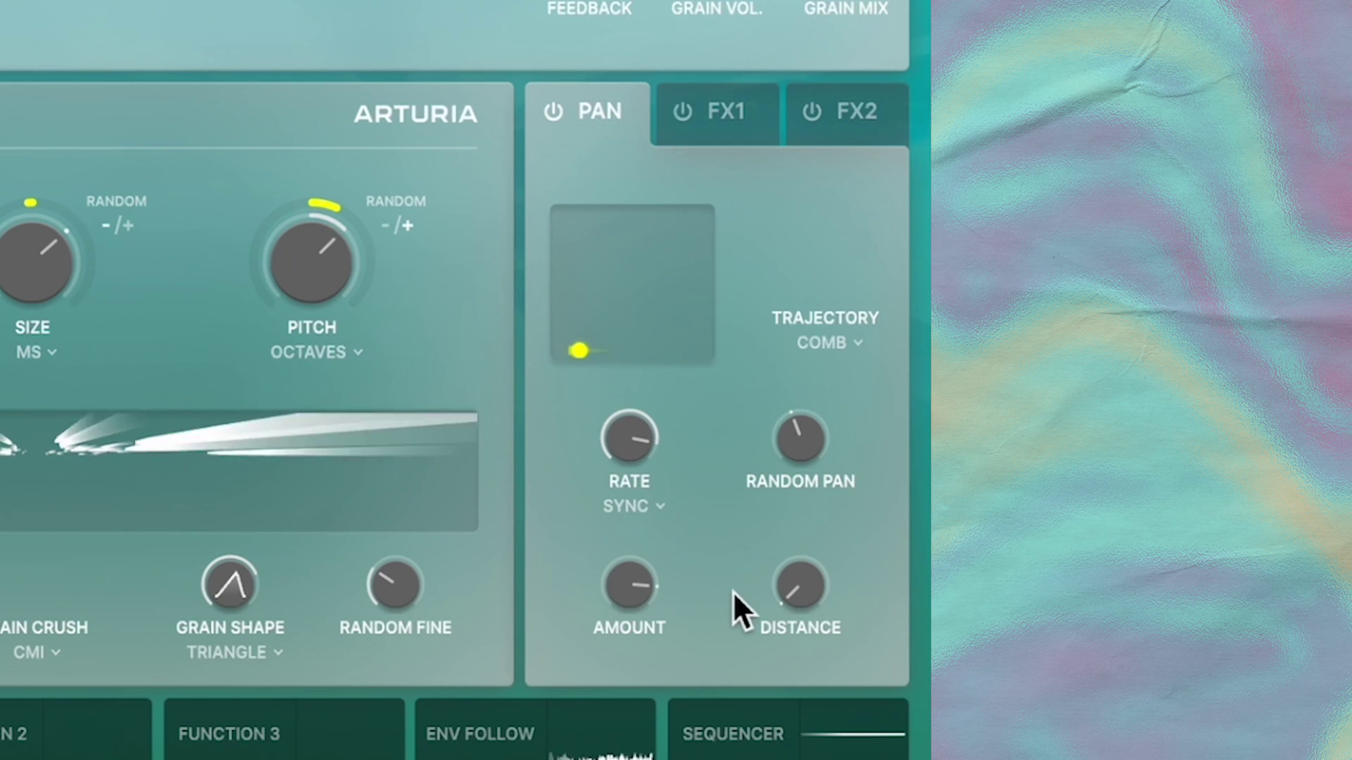
mouse_move(807, 593)
left_mouse_down()
mouse_move(807, 521)
mouse_move(807, 586)
left_mouse_up()
left_click_drag(629, 600, 629, 619)
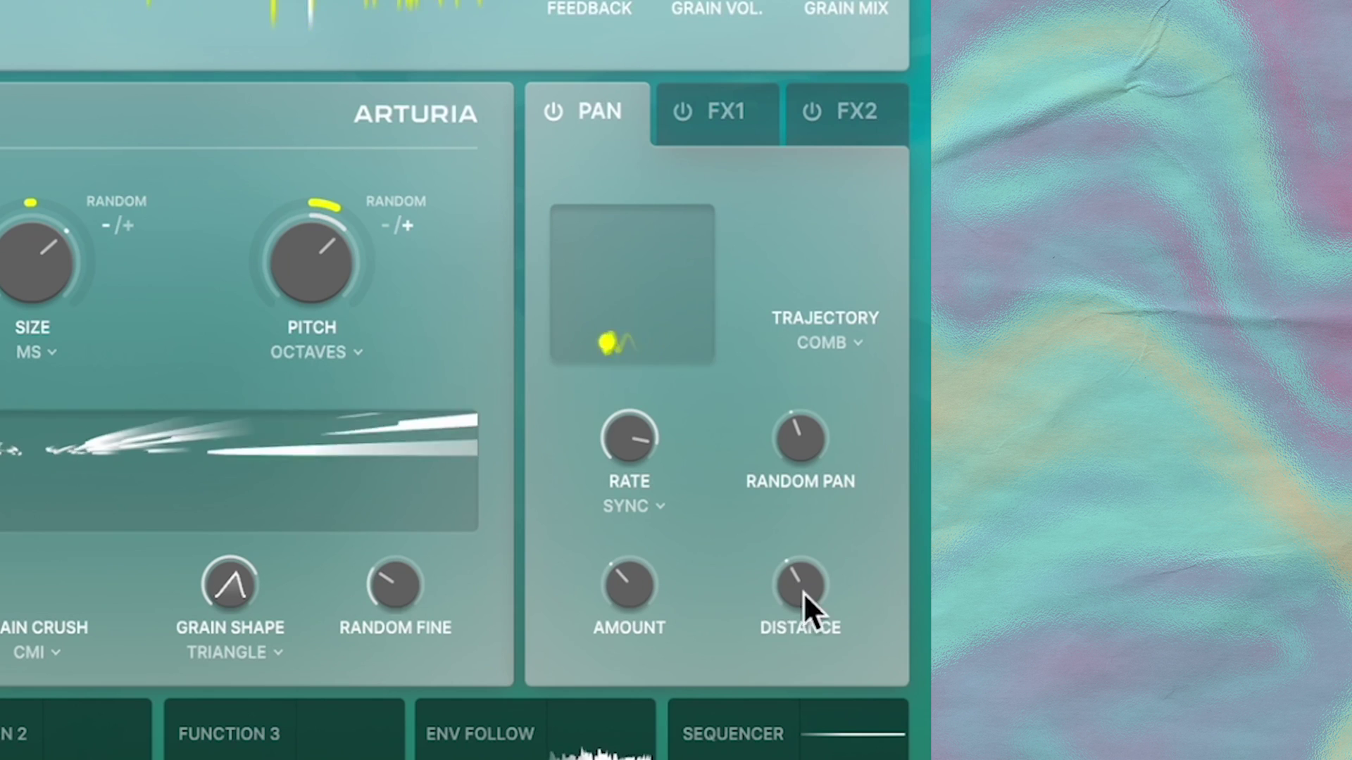
left_click_drag(804, 593, 804, 598)
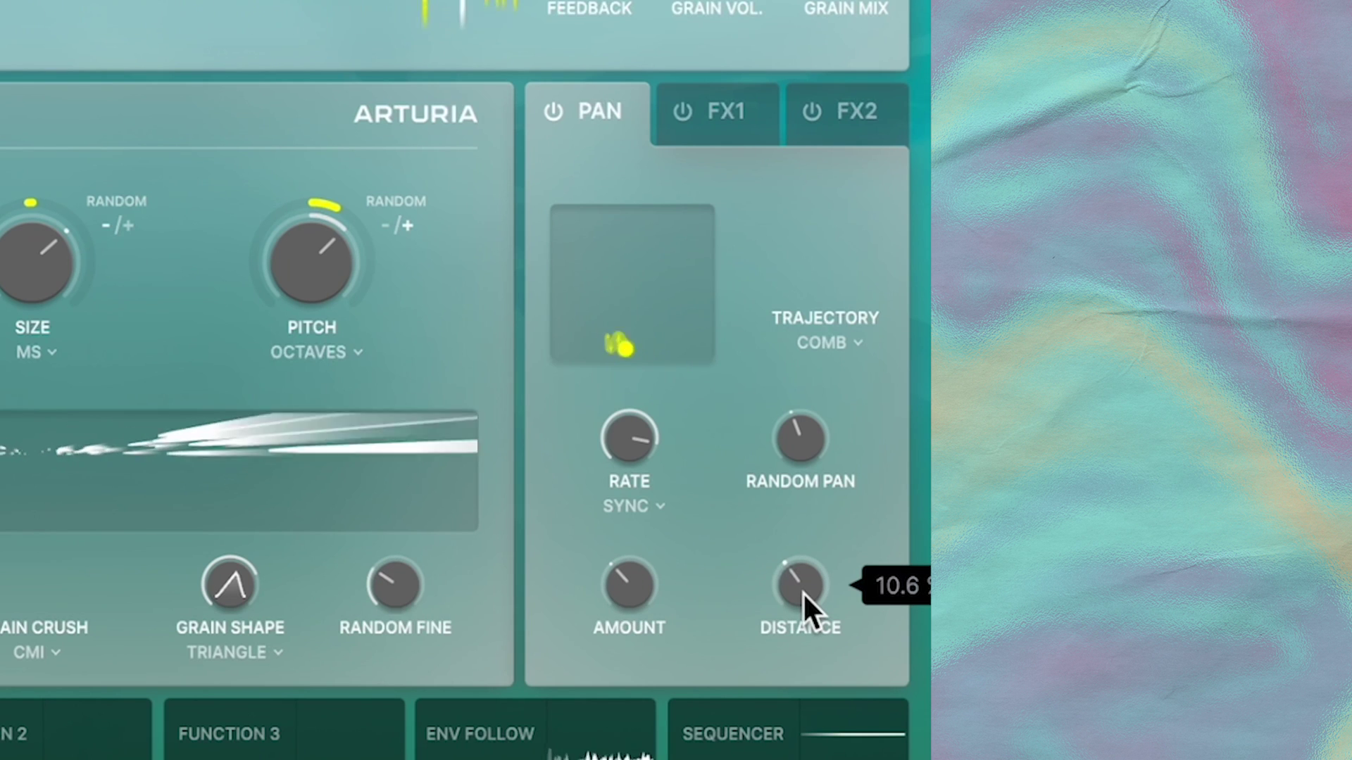
left_click(684, 122)
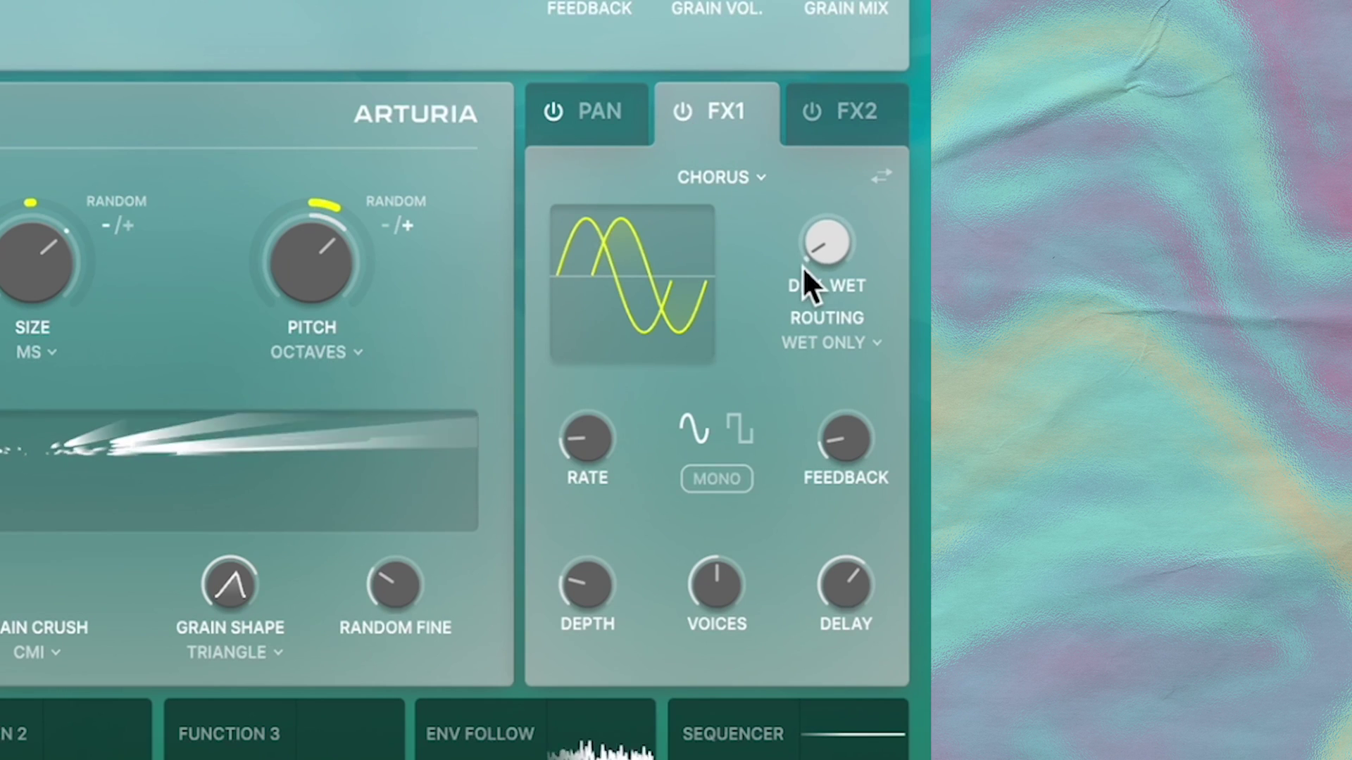
Replace the FX1 Chorus with a low-mix Flanger and set the FX2 Reverb dry/wet to about 54.
left_click_drag(803, 265, 803, 257)
left_click(749, 185)
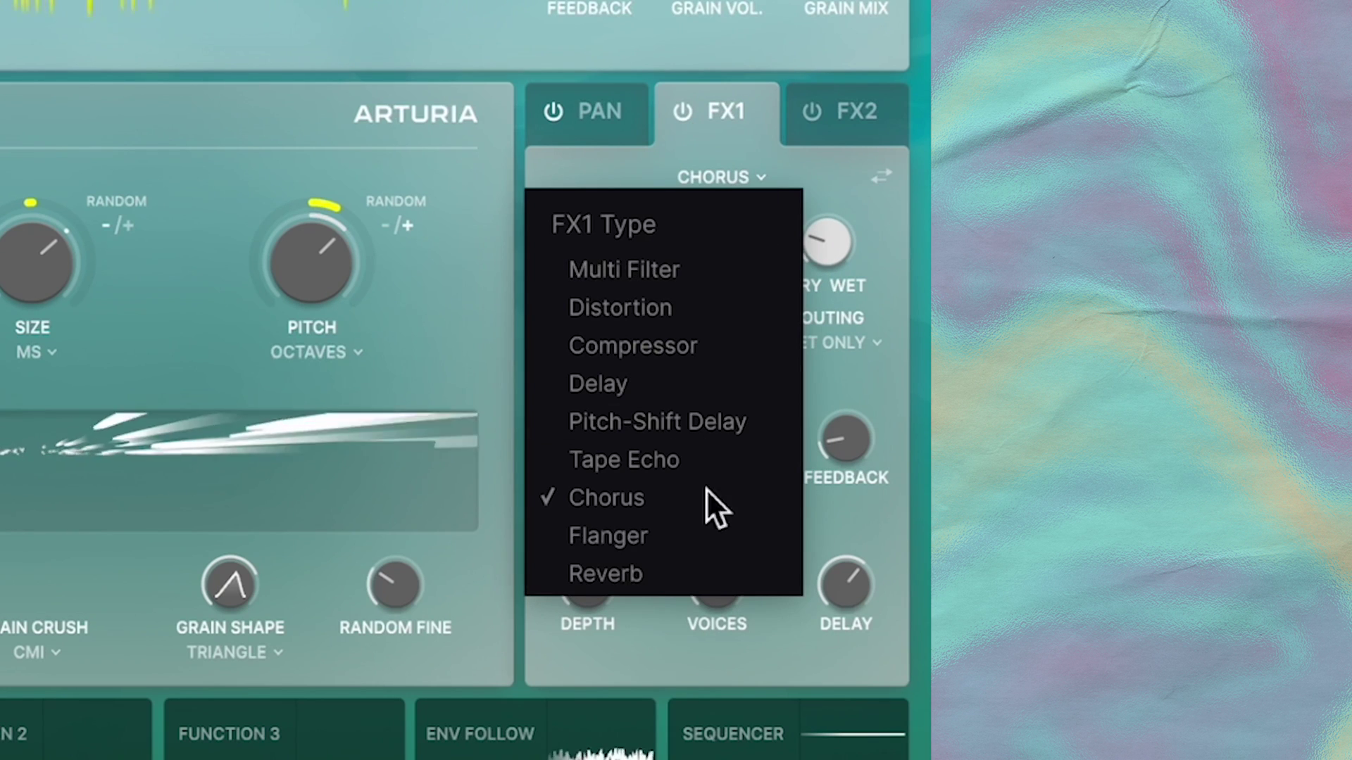
left_click(638, 537)
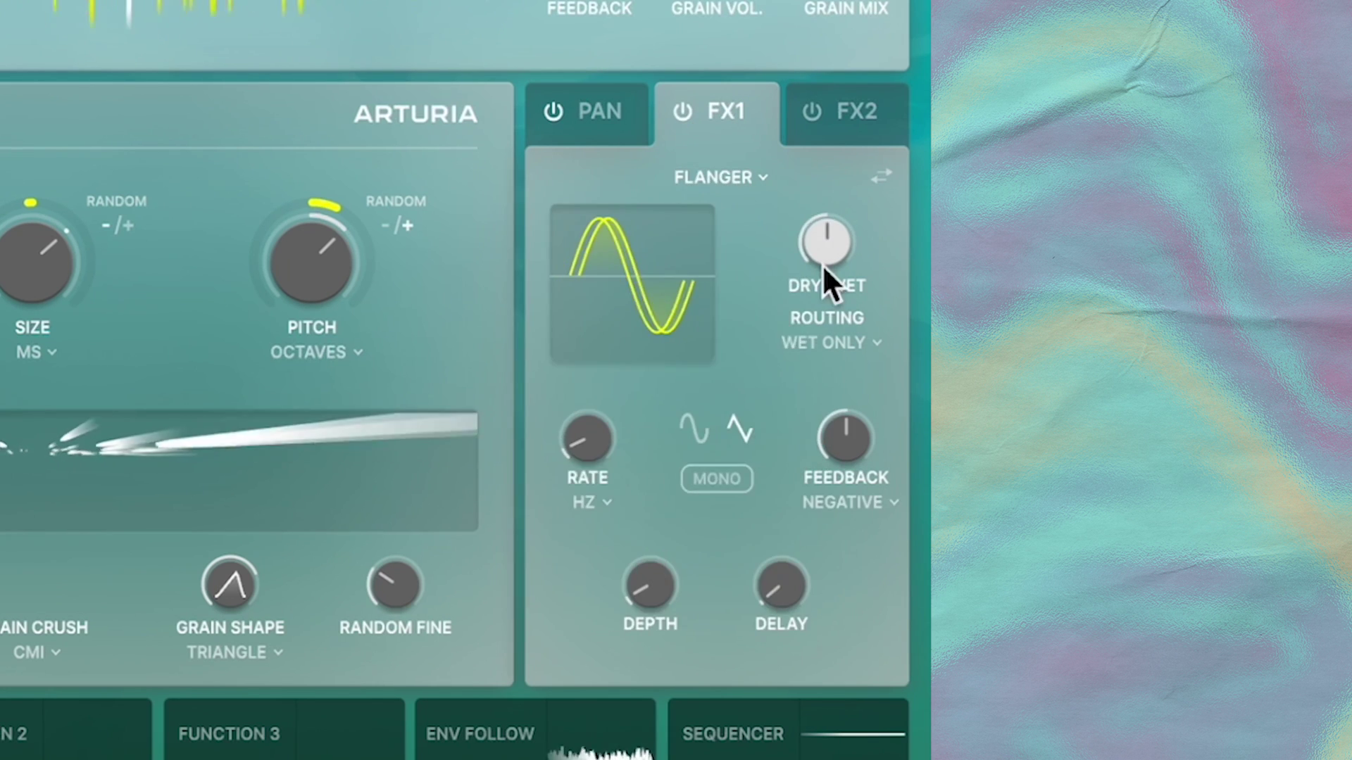
left_click_drag(823, 268, 823, 289)
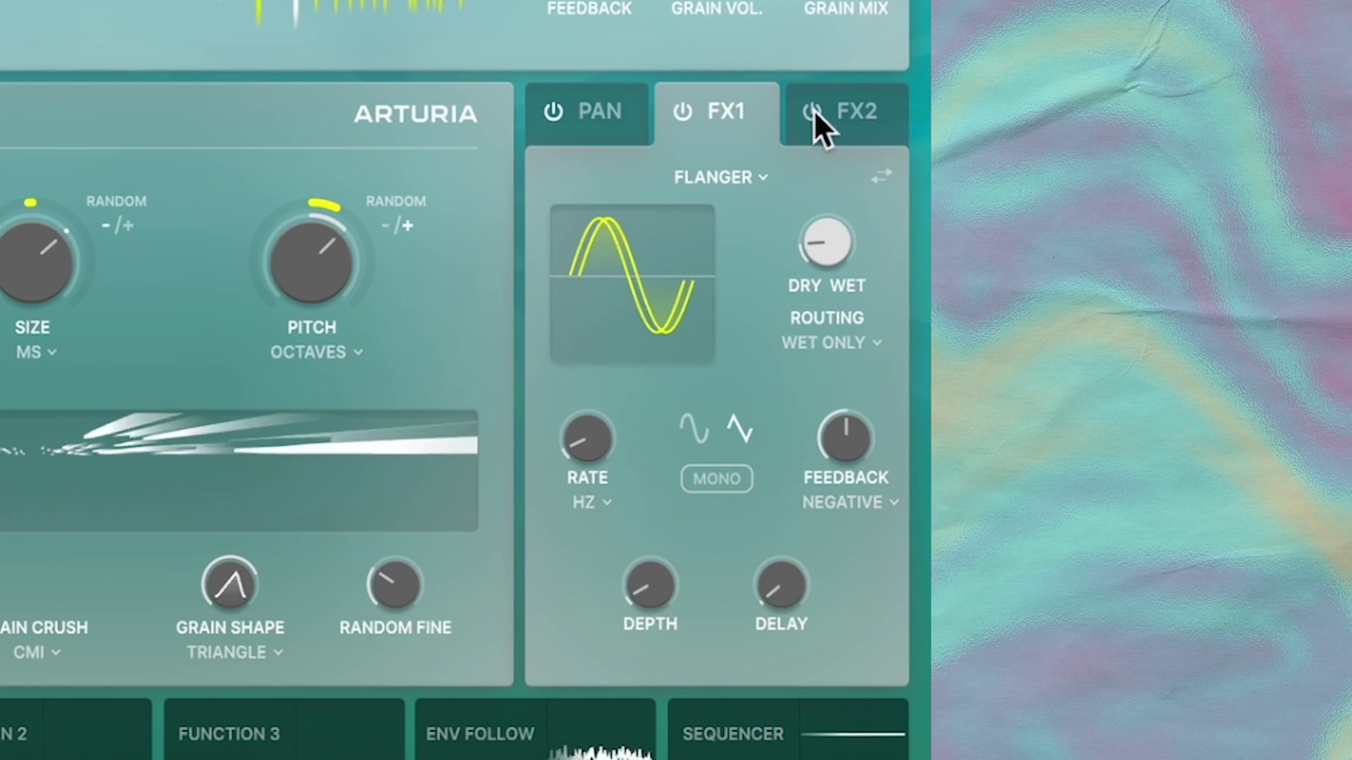
left_click(819, 113)
left_click_drag(835, 237, 837, 277)
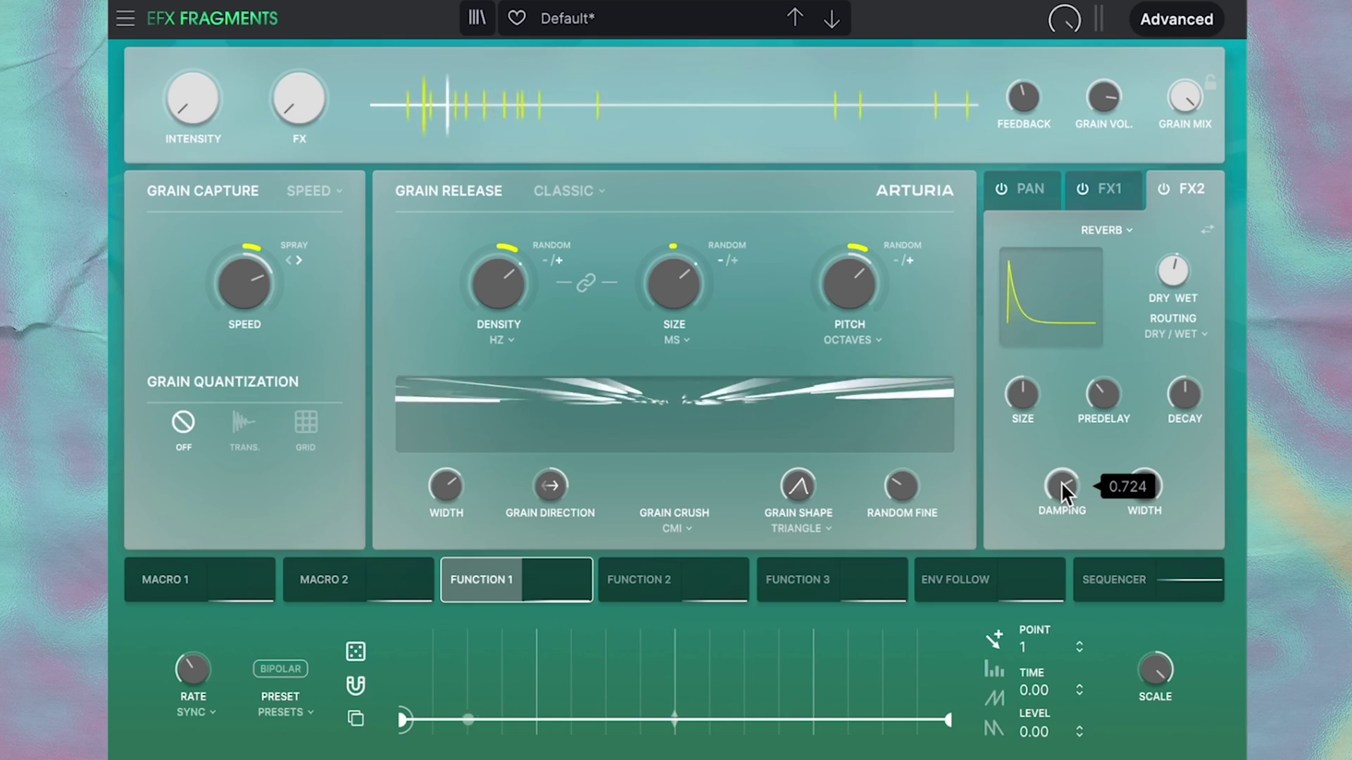
Rename the second macro knob to 'Macro 2'.
mouse_move(178, 596)
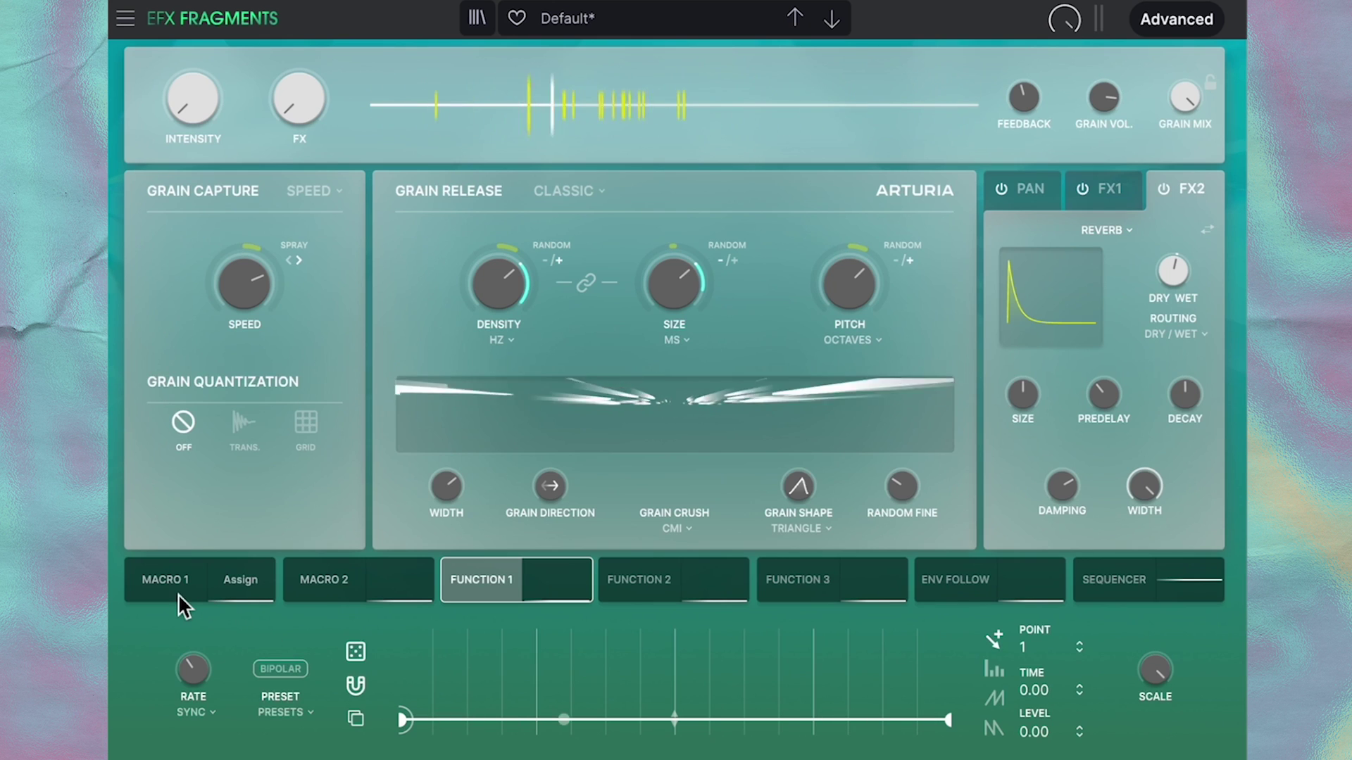
mouse_move(311, 597)
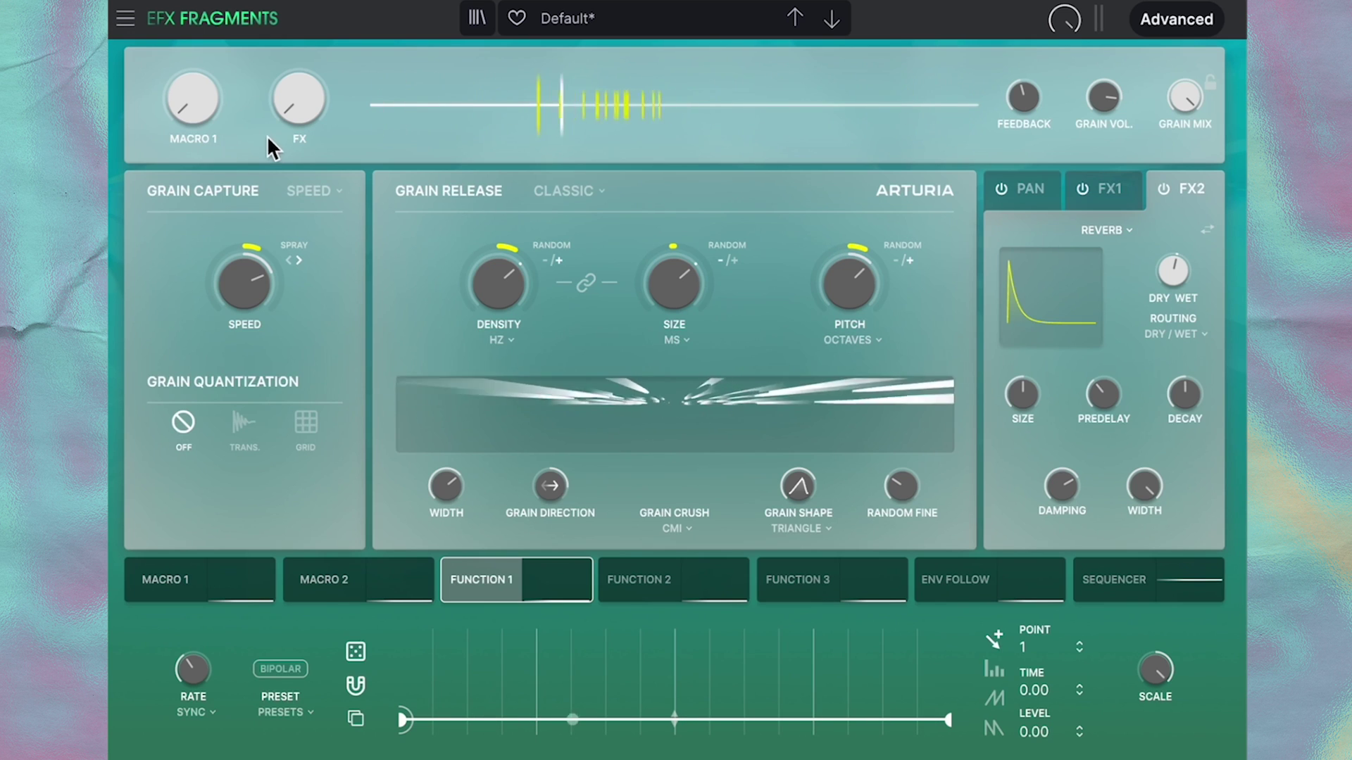
double_click(292, 136)
type("Macro")
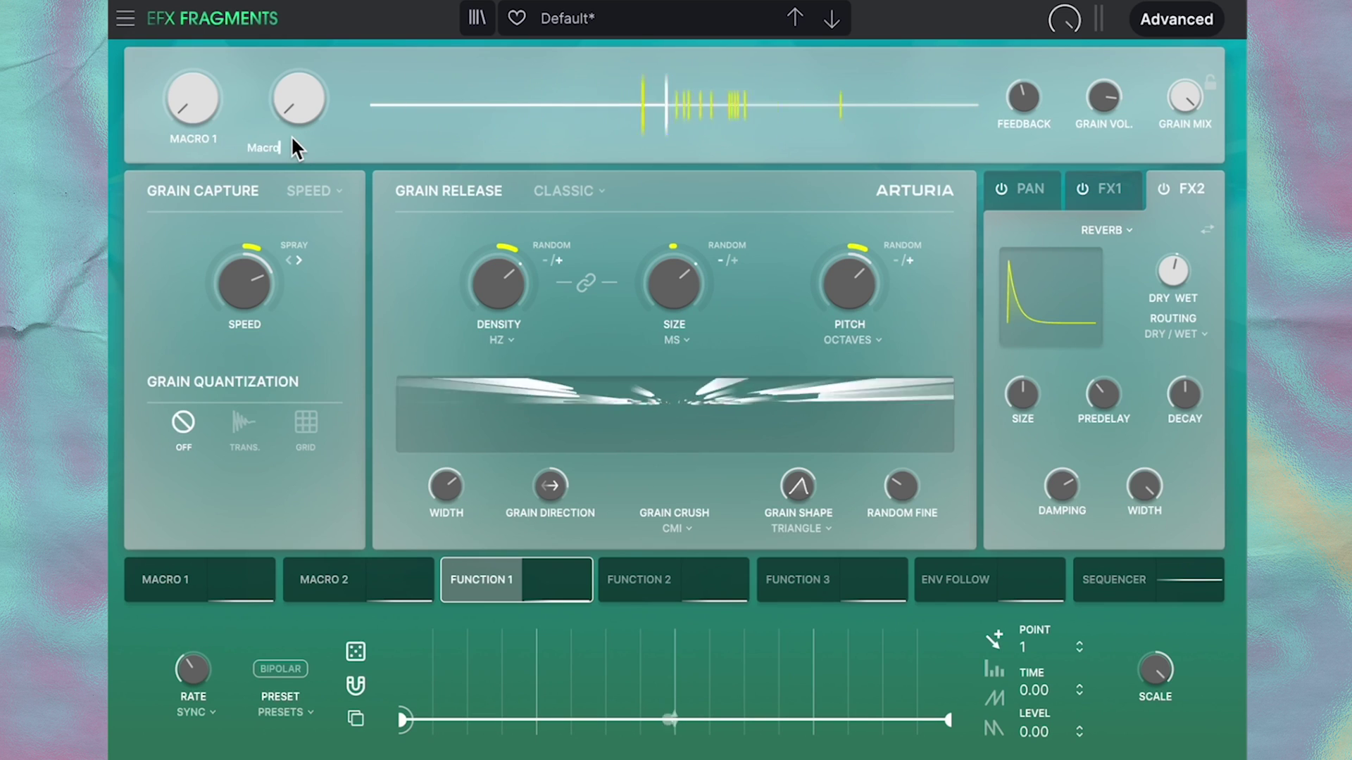
type(" 2")
key("Return")
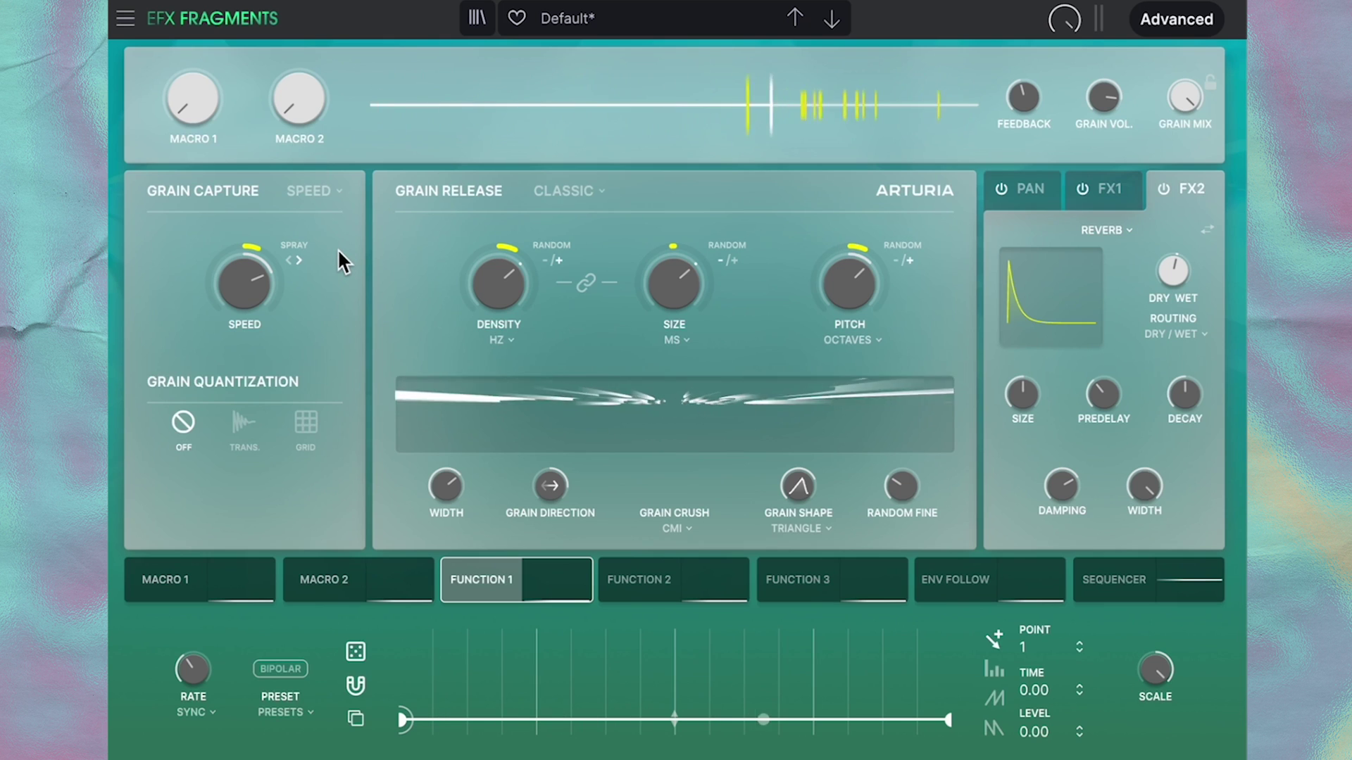
mouse_move(252, 579)
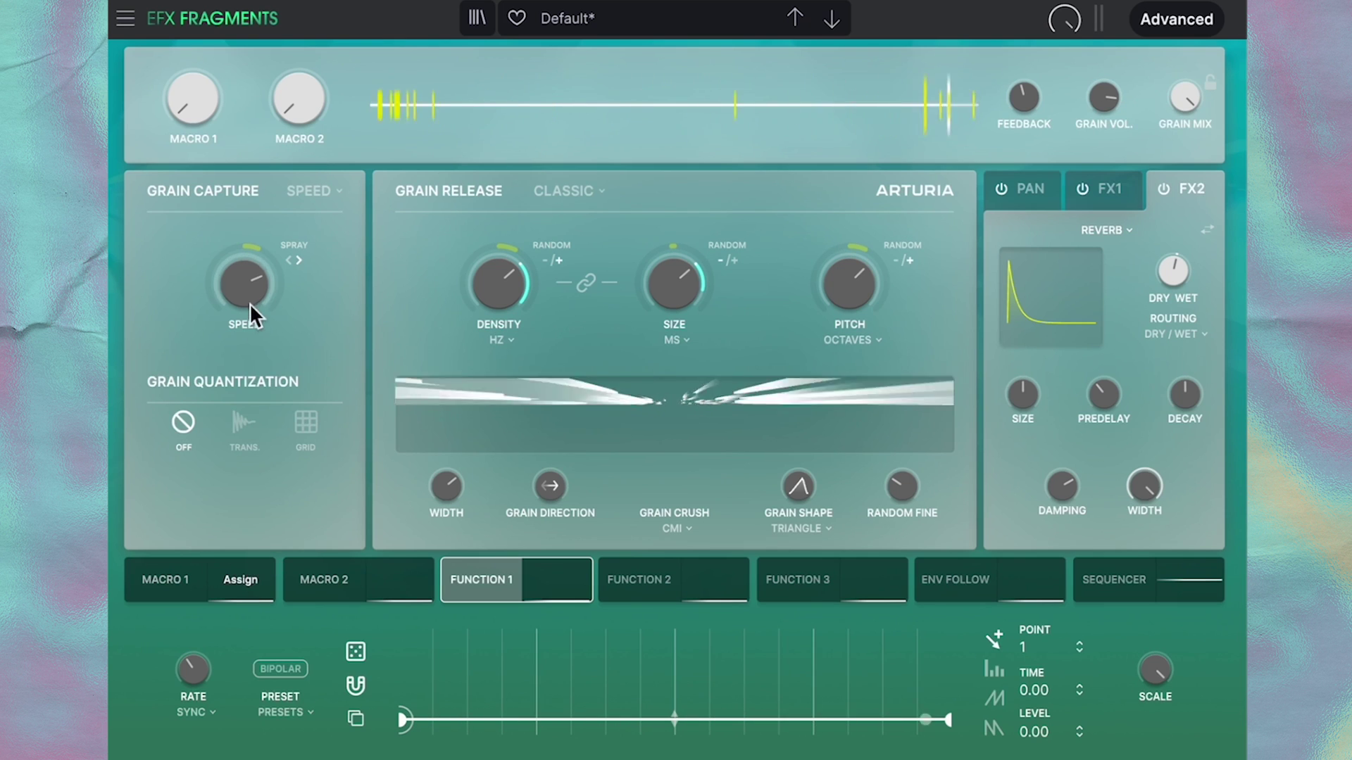
mouse_move(259, 284)
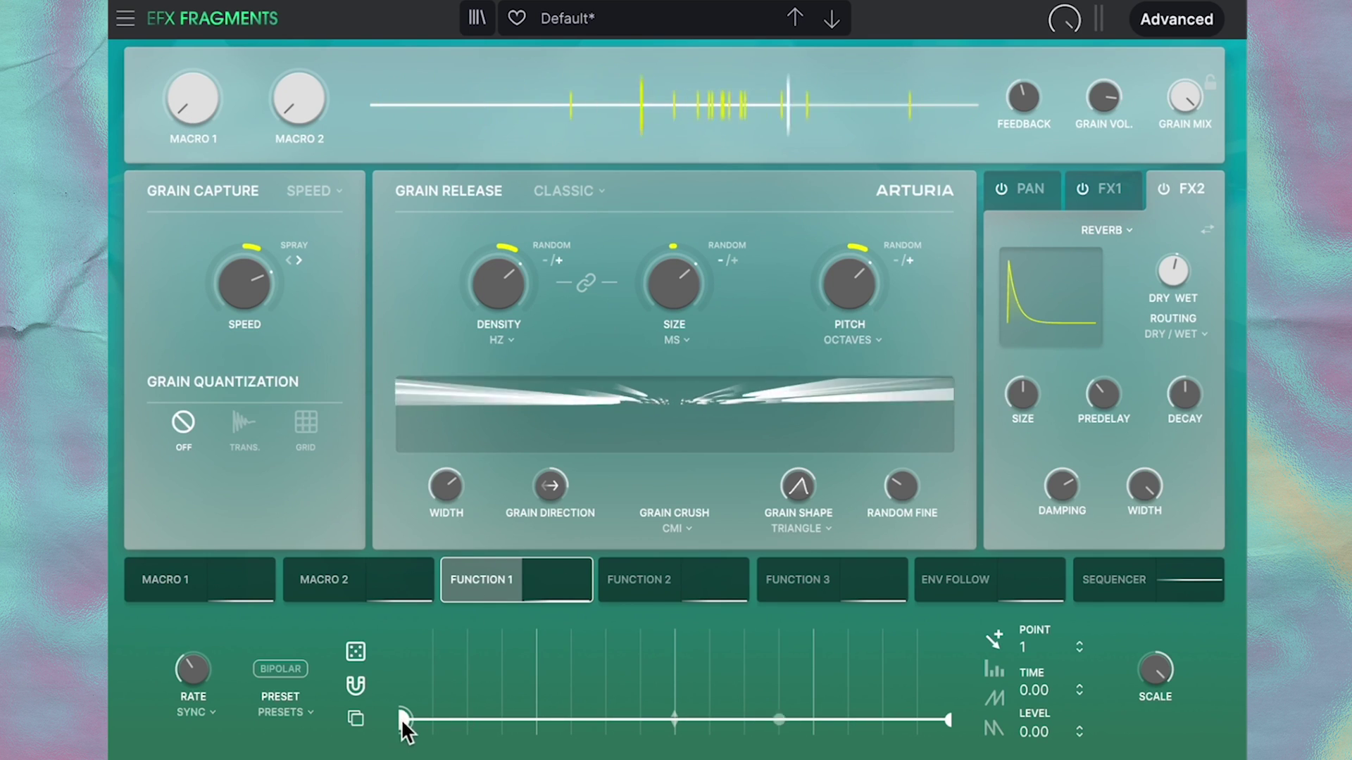
Draw a five-point zigzag in Function 1, alternating points between top and bottom.
mouse_move(402, 720)
left_mouse_down()
mouse_move(402, 661)
mouse_move(460, 719)
left_mouse_up()
double_click(462, 661)
double_click(561, 699)
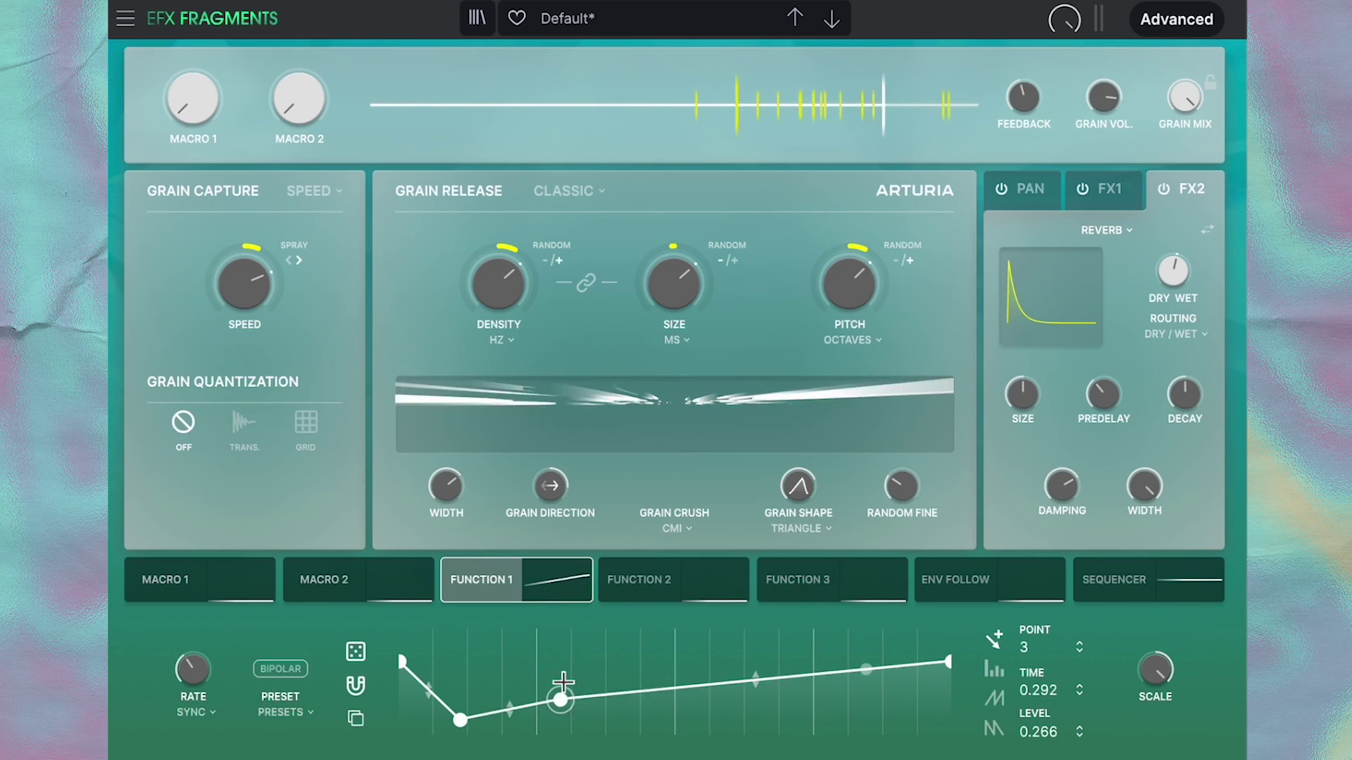
left_click_drag(560, 700, 571, 657)
double_click(727, 659)
left_click_drag(728, 658, 727, 719)
double_click(849, 688)
left_click_drag(848, 687, 871, 637)
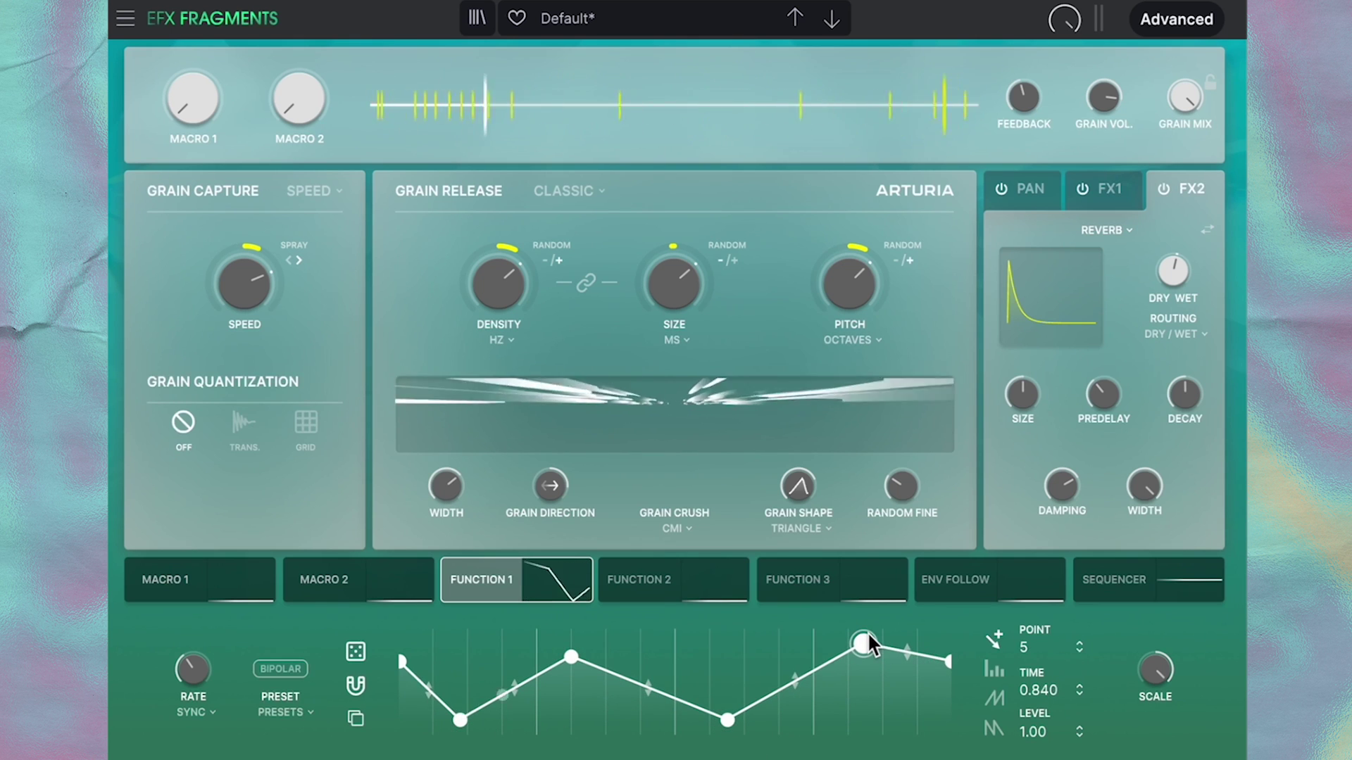
Adjust envelope follower sensitivity, route it to reverb dry/wet, and show the step sequencer.
mouse_move(572, 588)
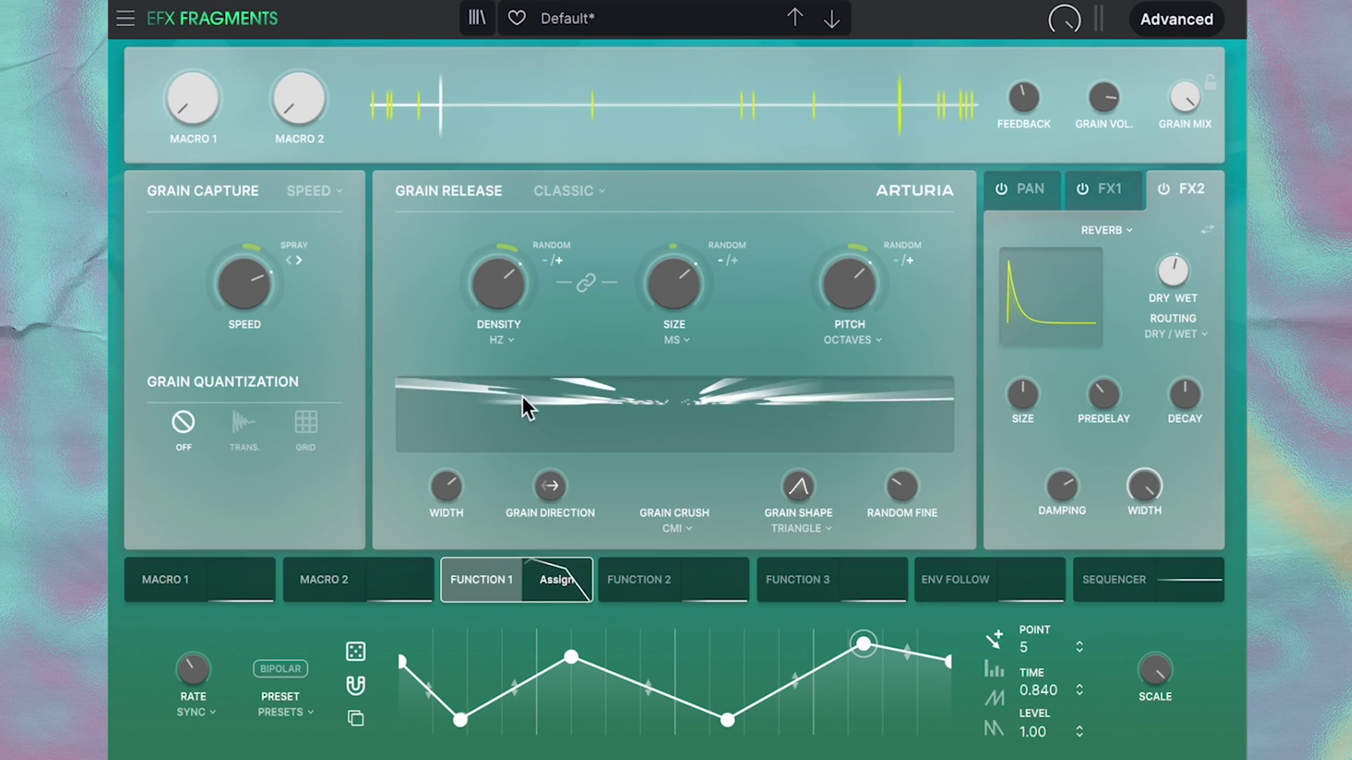
left_click(954, 591)
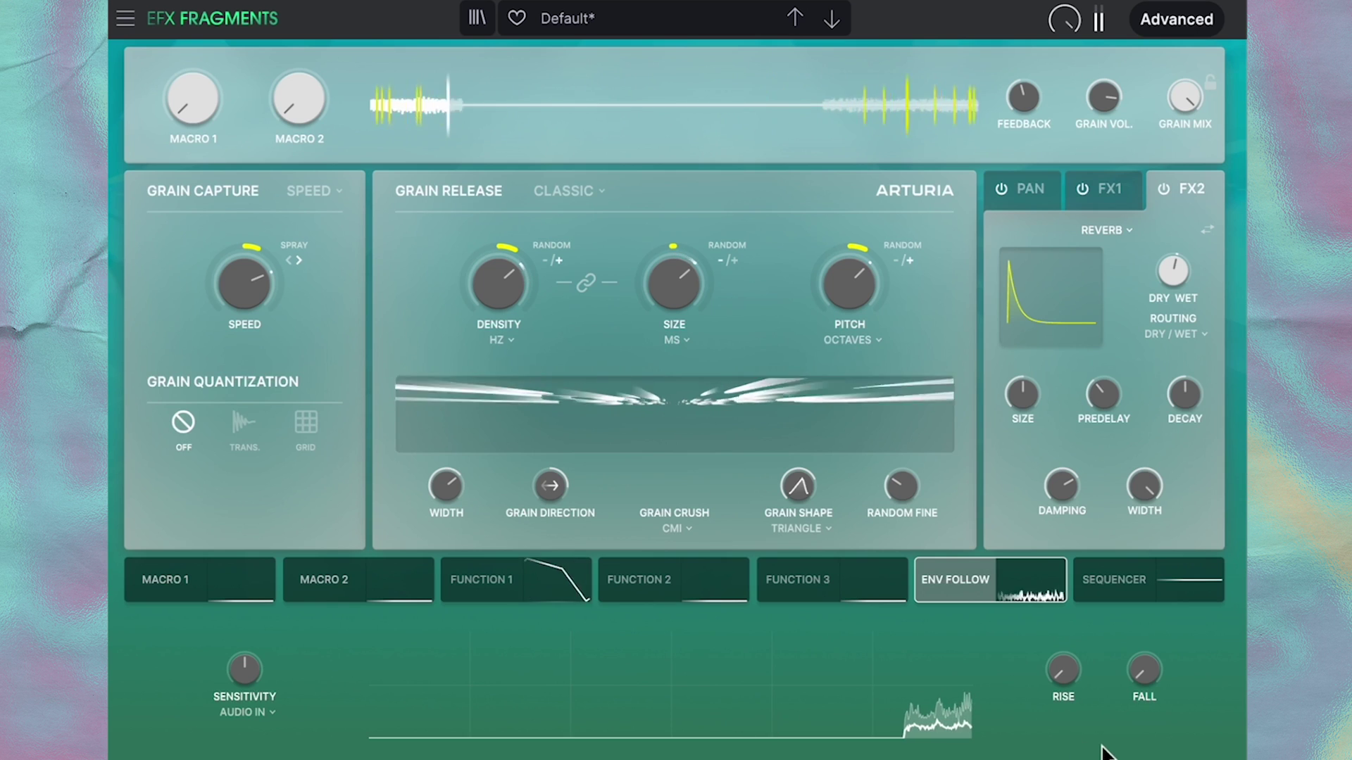
left_click_drag(241, 669, 242, 651)
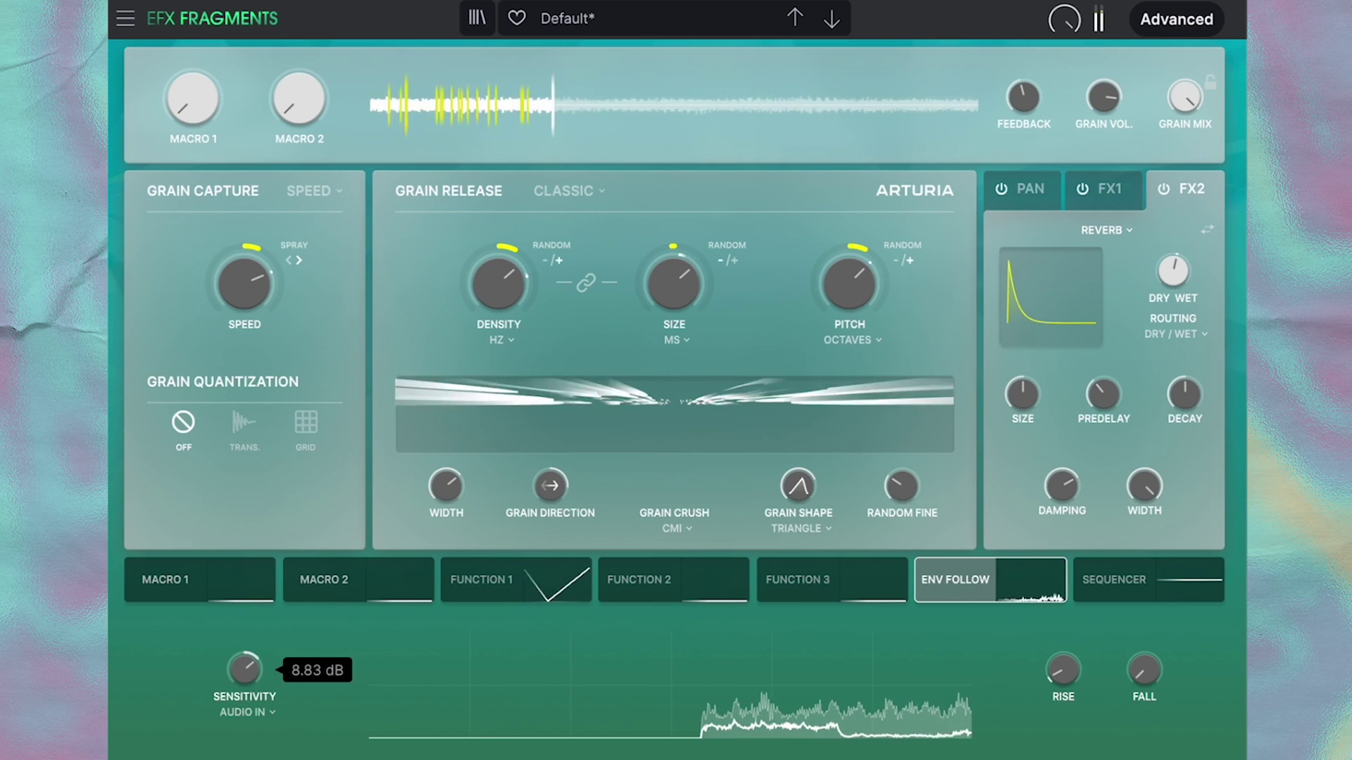
left_click_drag(1172, 270, 1172, 280)
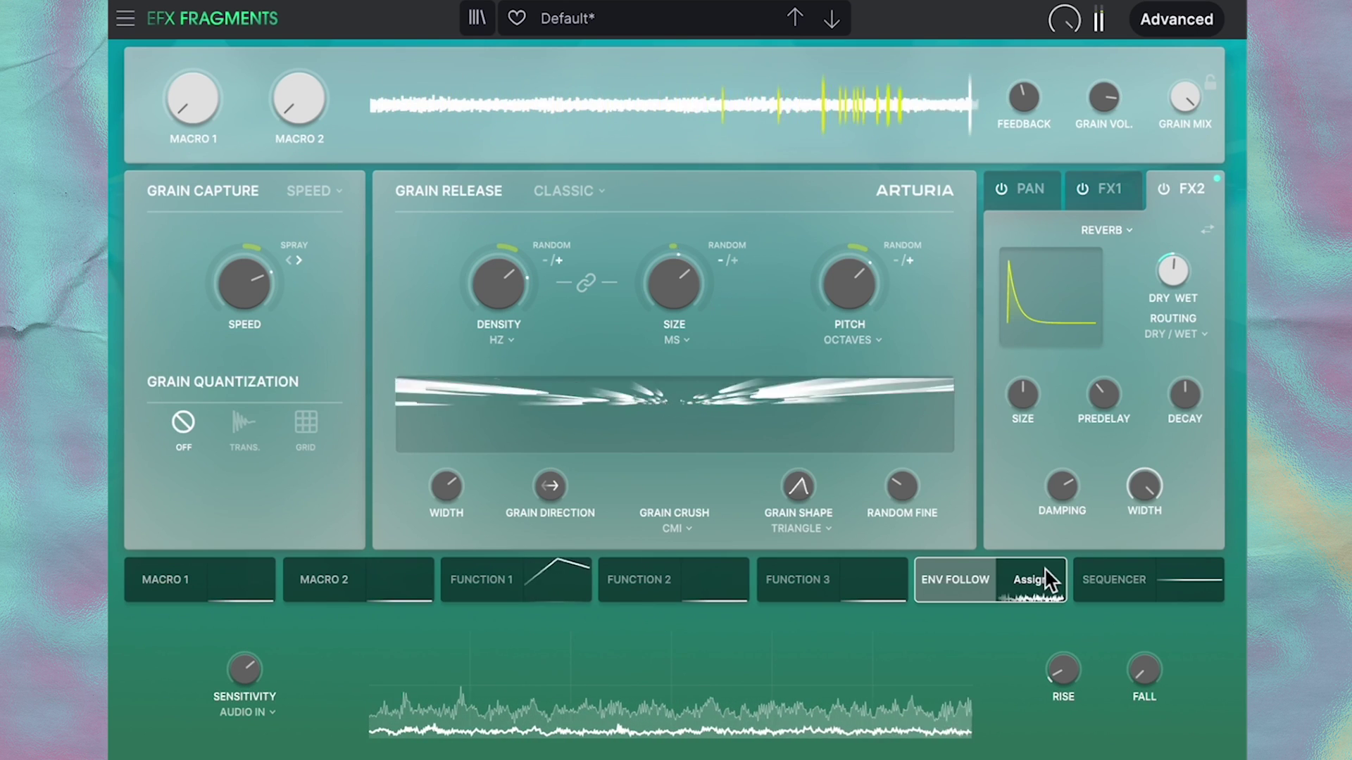
left_click(1112, 580)
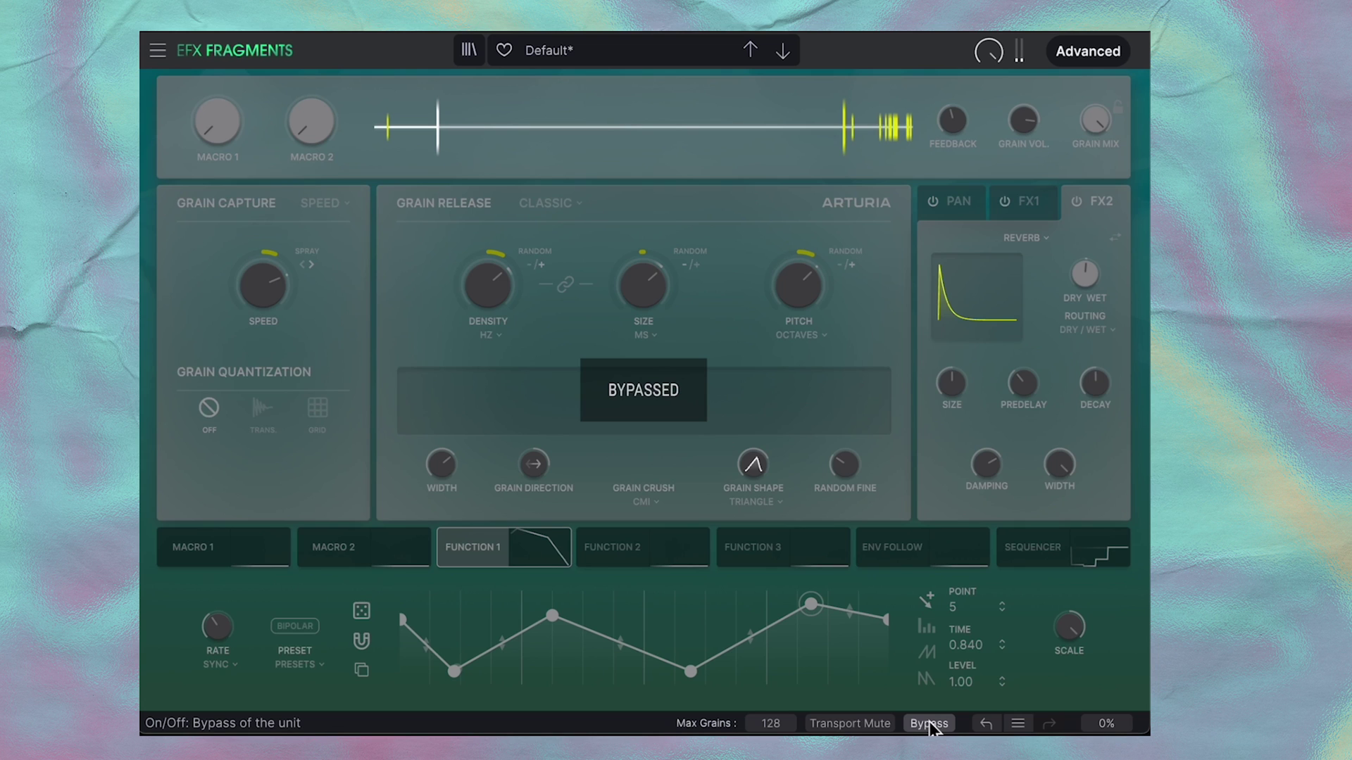
Switch Bypass off and lift the FX2 Reverb dry/wet to about 68.8.
left_click(929, 723)
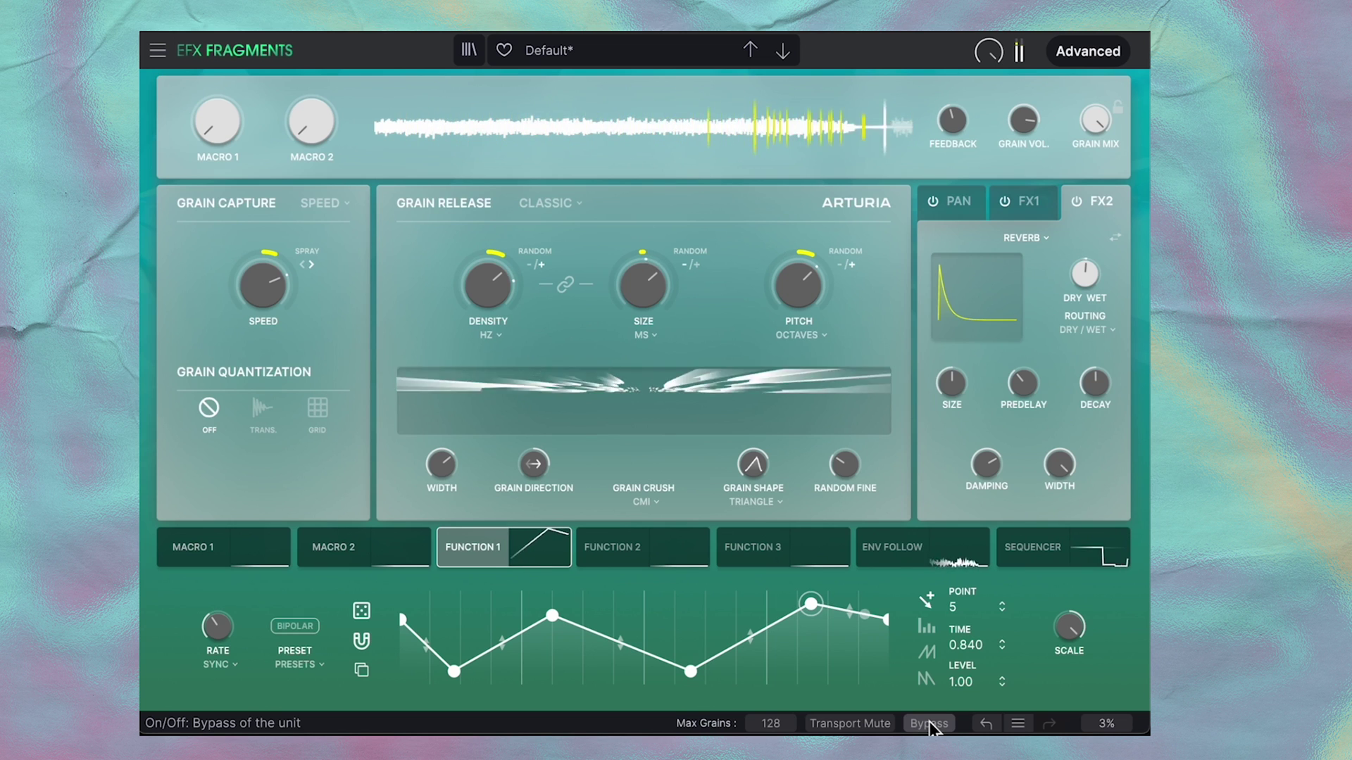
left_click_drag(1076, 288, 1075, 267)
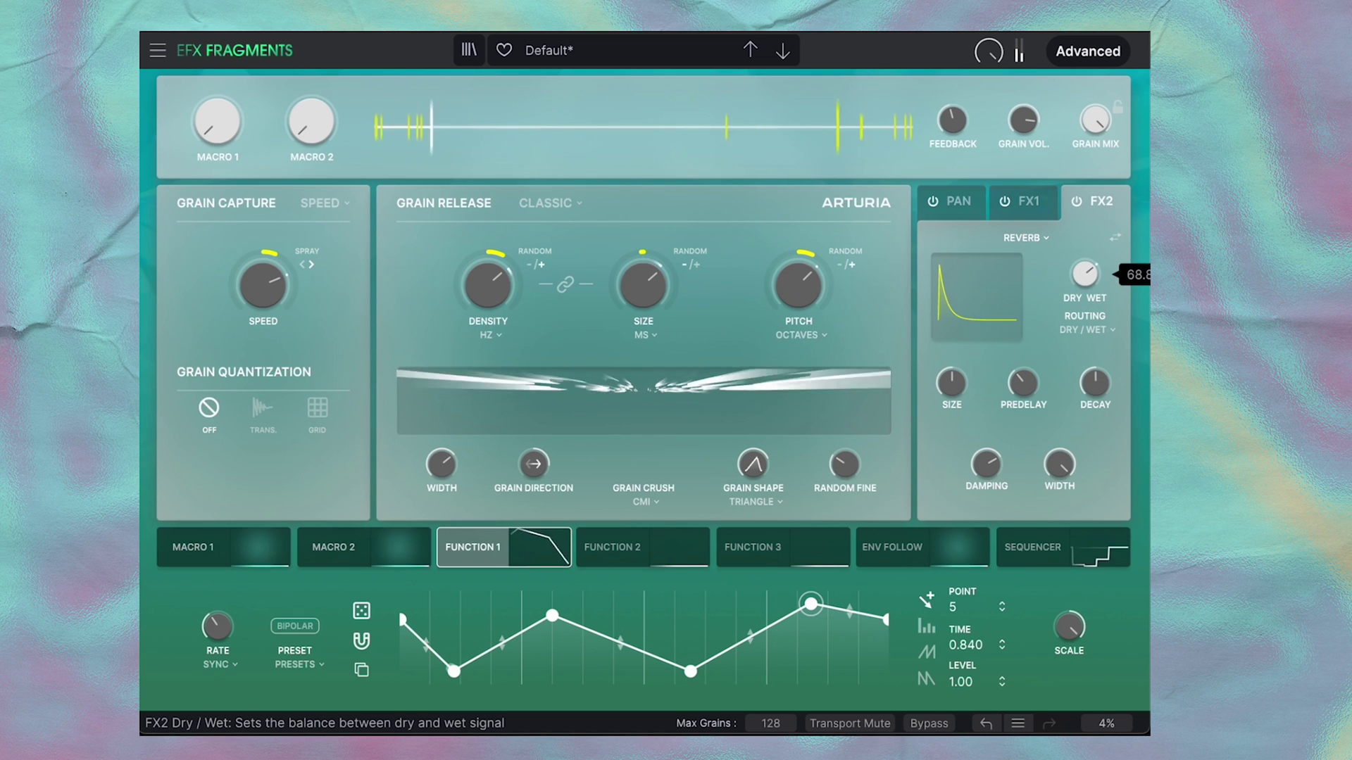